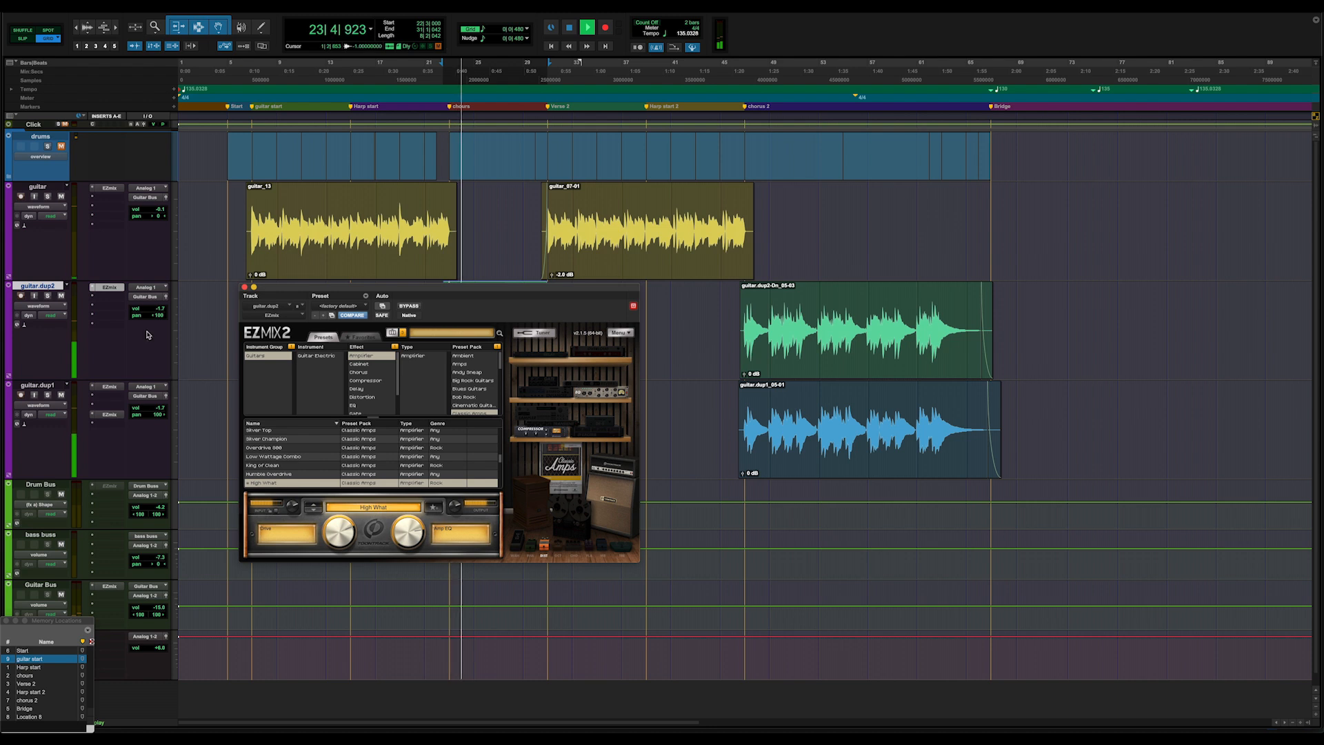
Bypass and re-enable the EZmix inserts on the guitar tracks to compare their sound, and open guitar.dup1's EZmix insert.
left_click(109, 287, "alt+super")
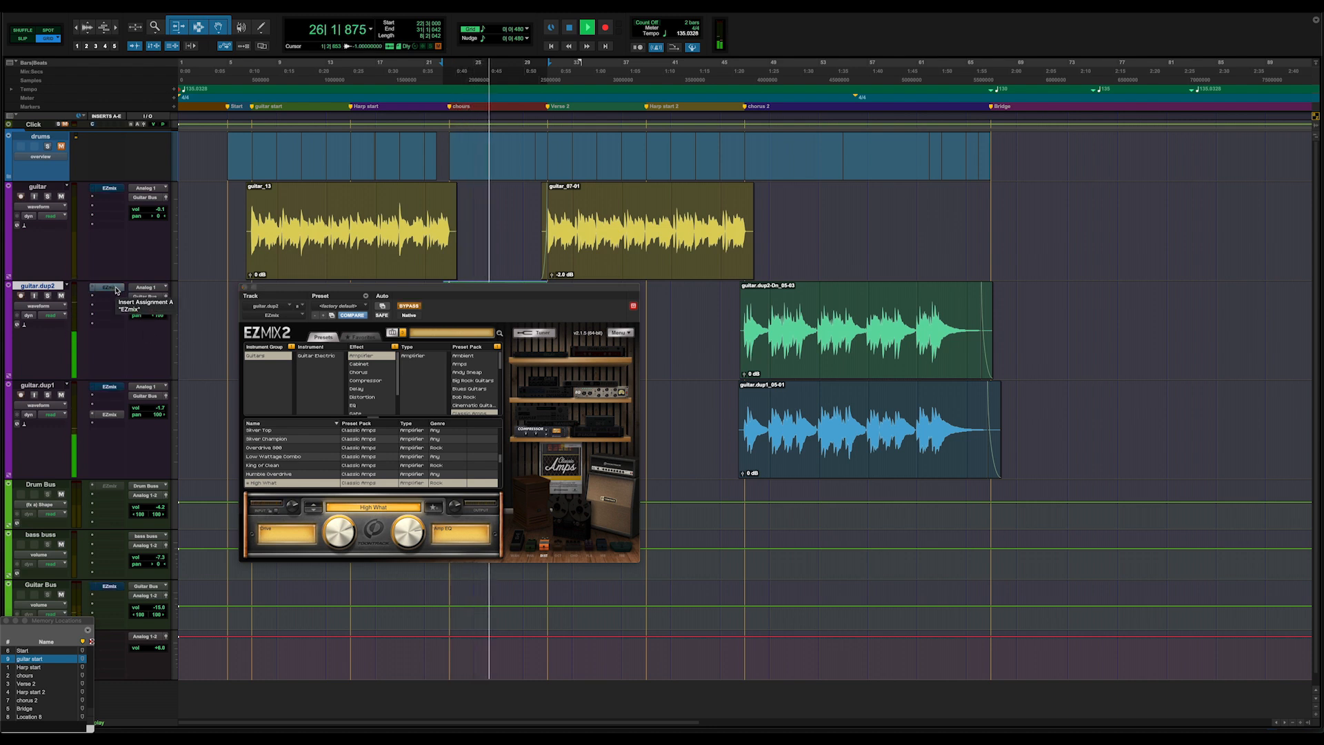
left_click(116, 290, "alt+super")
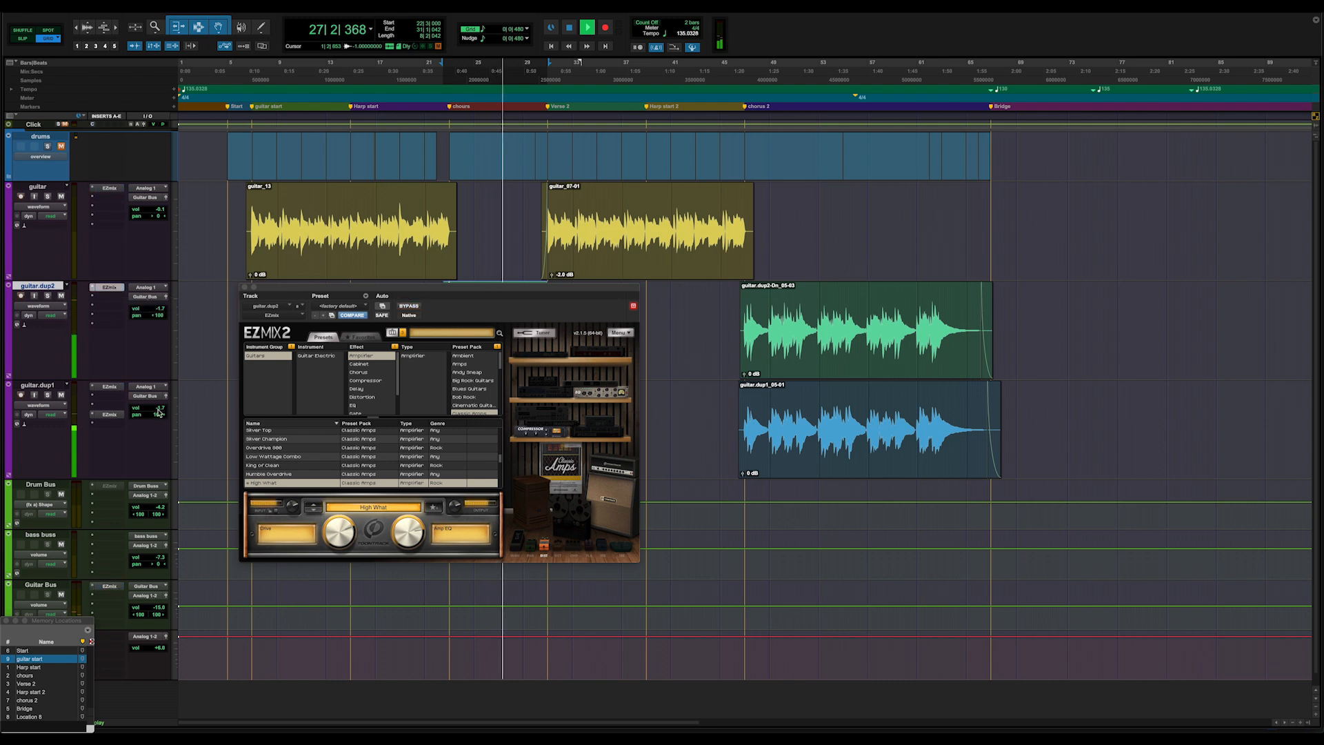
left_click(109, 386)
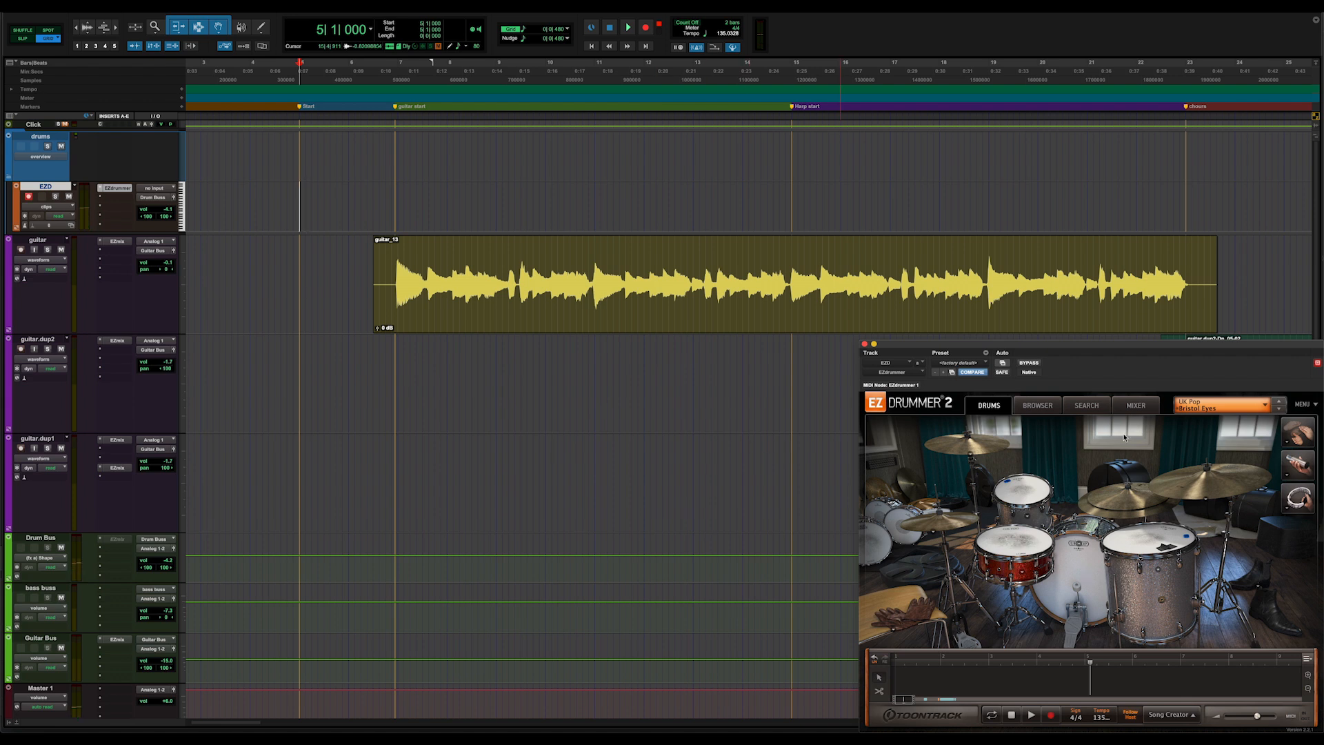
Search EZdrummer for closed hi-hat funk grooves matching a beat tapped in Tap2Find with 1/8 quantize.
left_click(1097, 410)
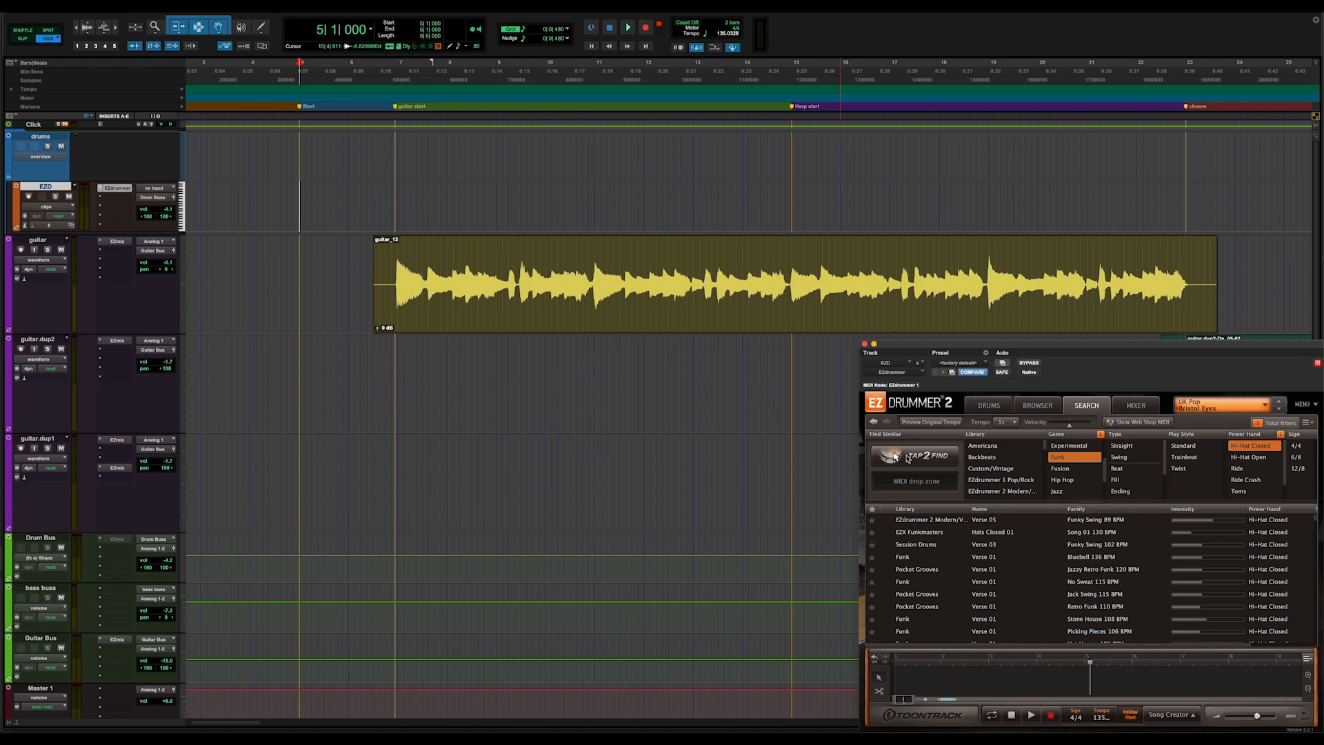
left_click(907, 458)
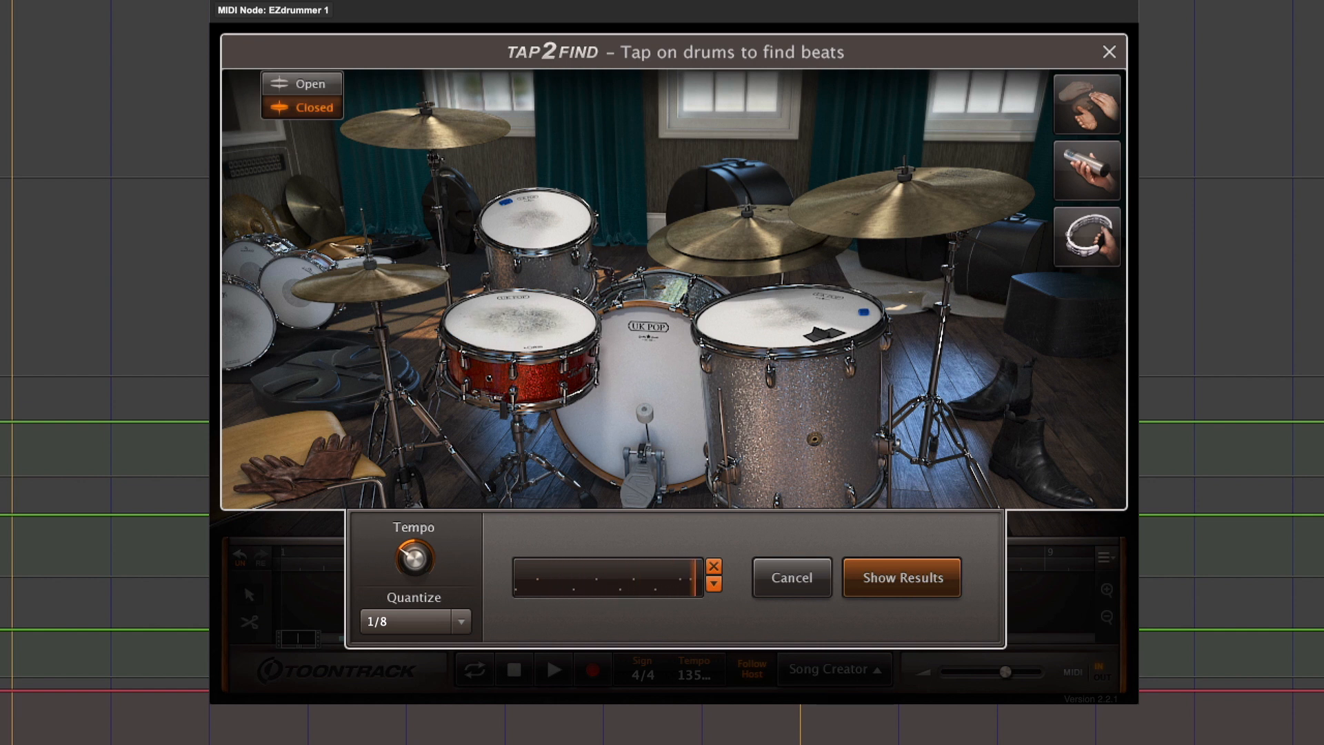
left_click(894, 577)
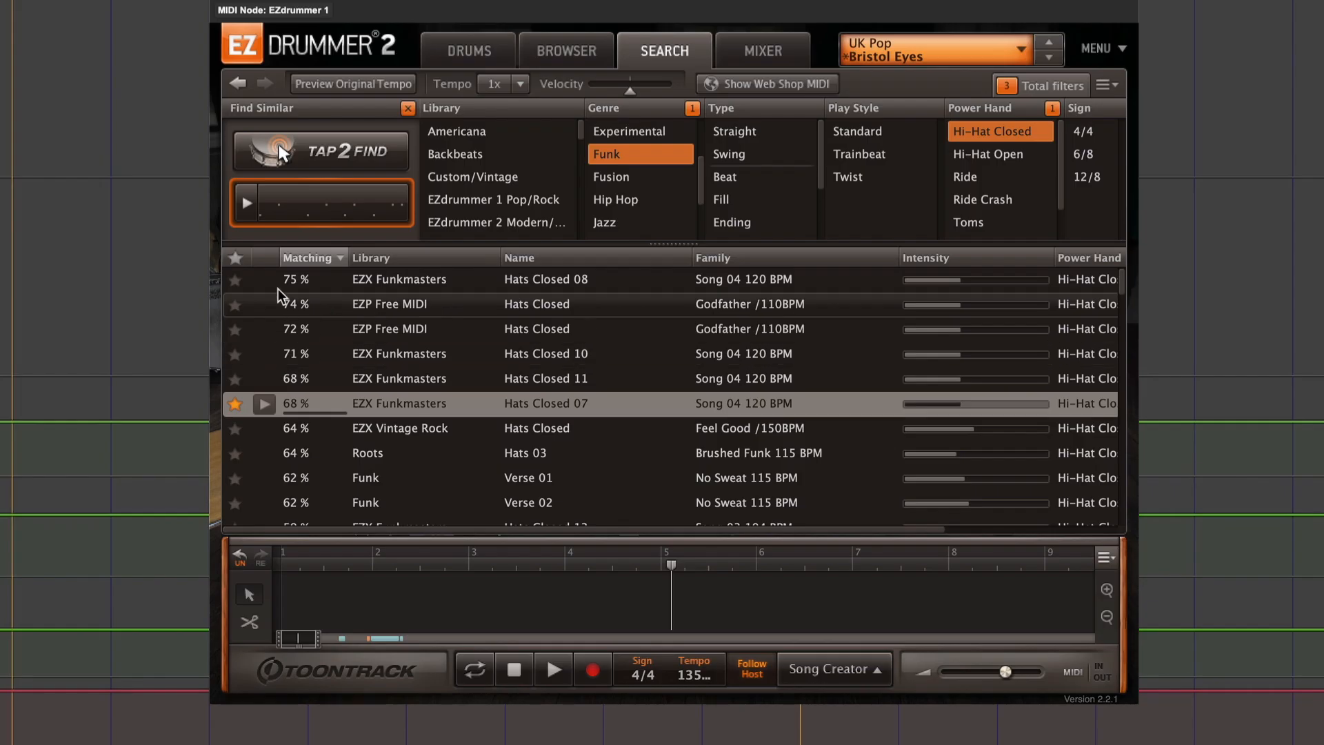
Audition Hats Closed 08 and Hats Closed 07, place Hats Closed 07 at bar 5, and mute its block in EZdrummer's own timeline.
left_click(263, 278)
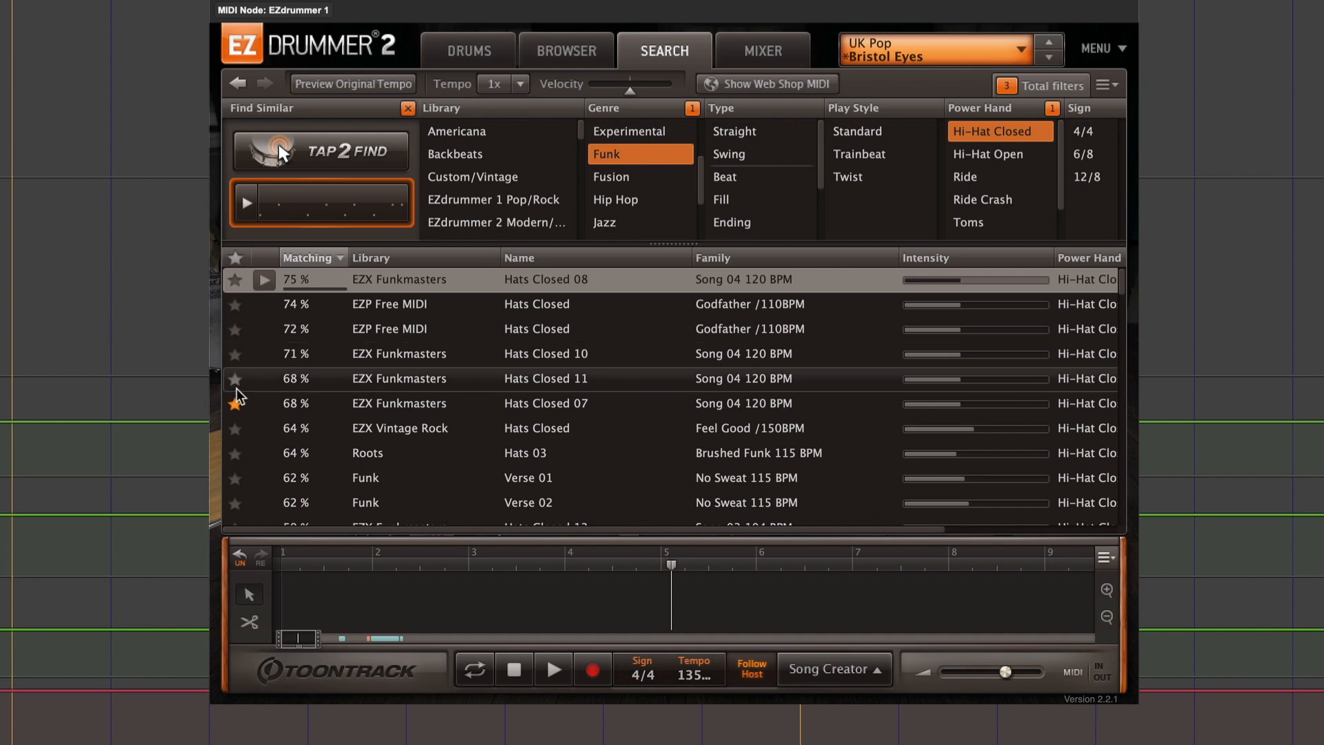
left_click(264, 404)
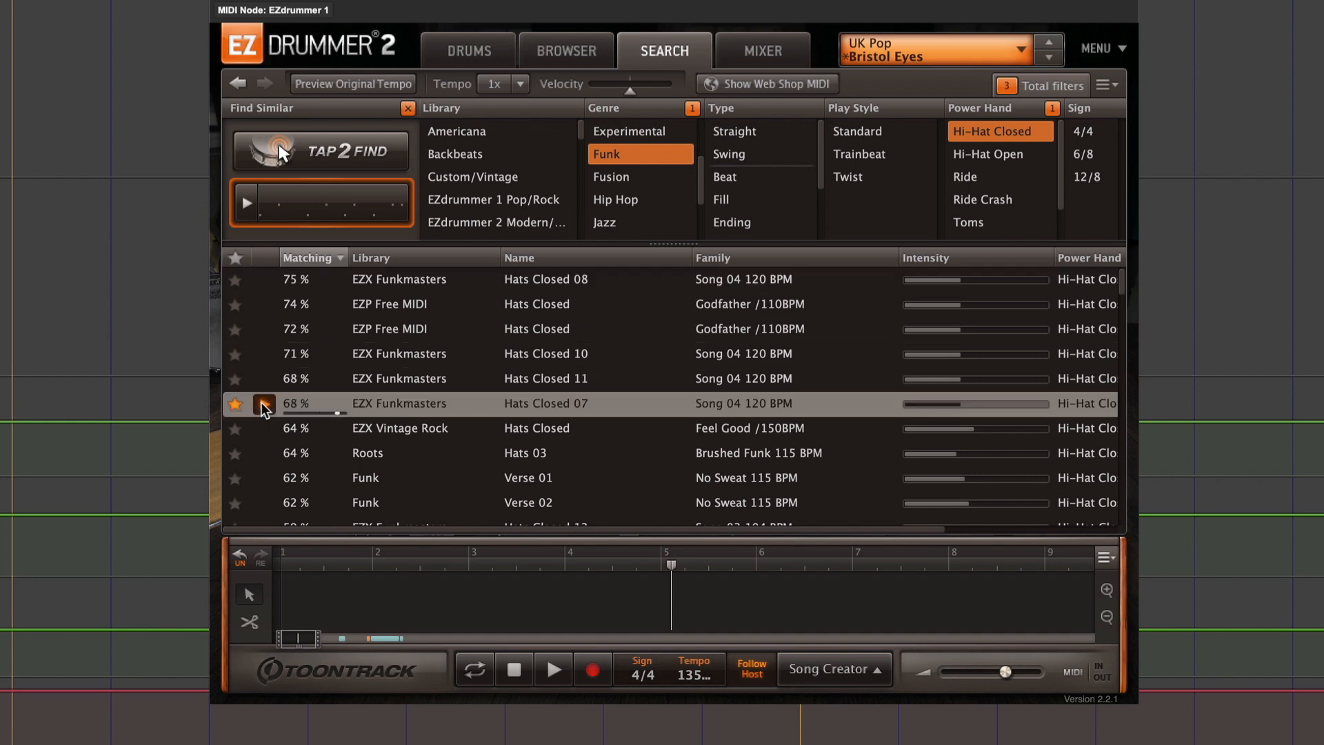
left_click_drag(262, 403, 666, 589)
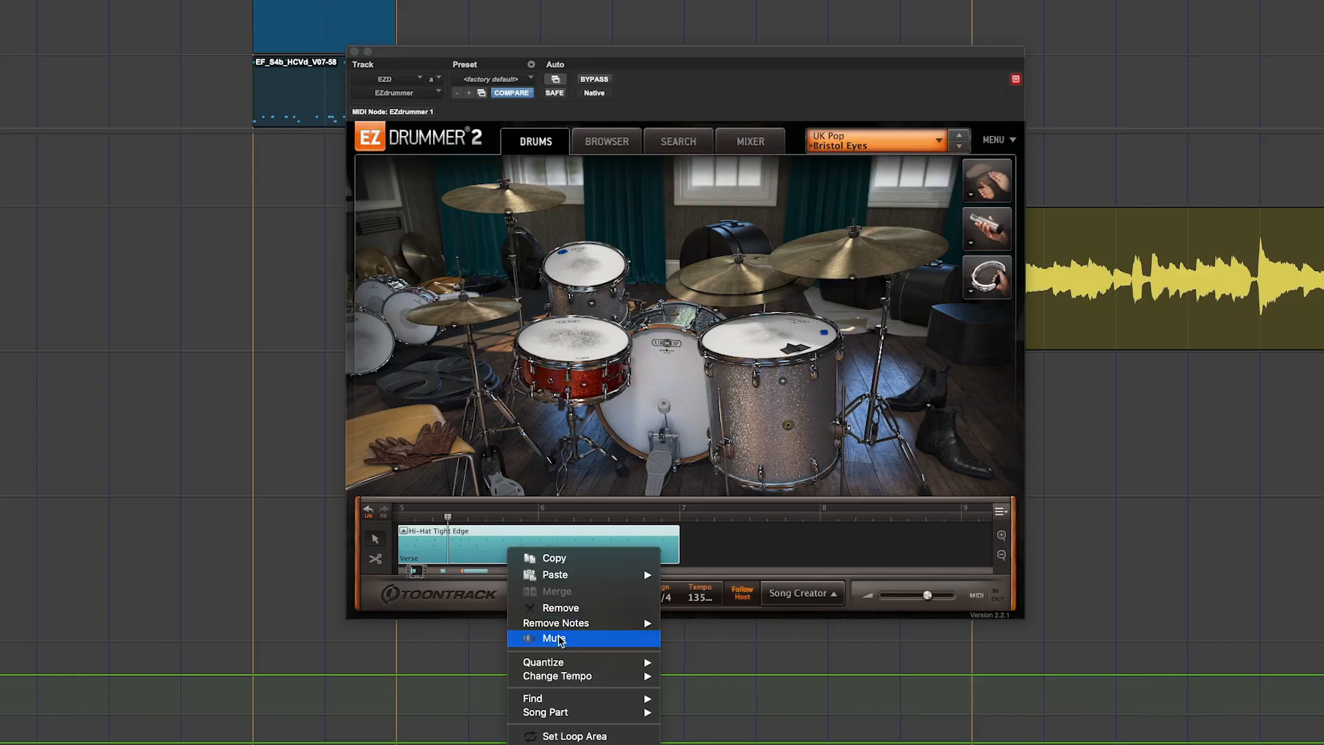
left_click(560, 639)
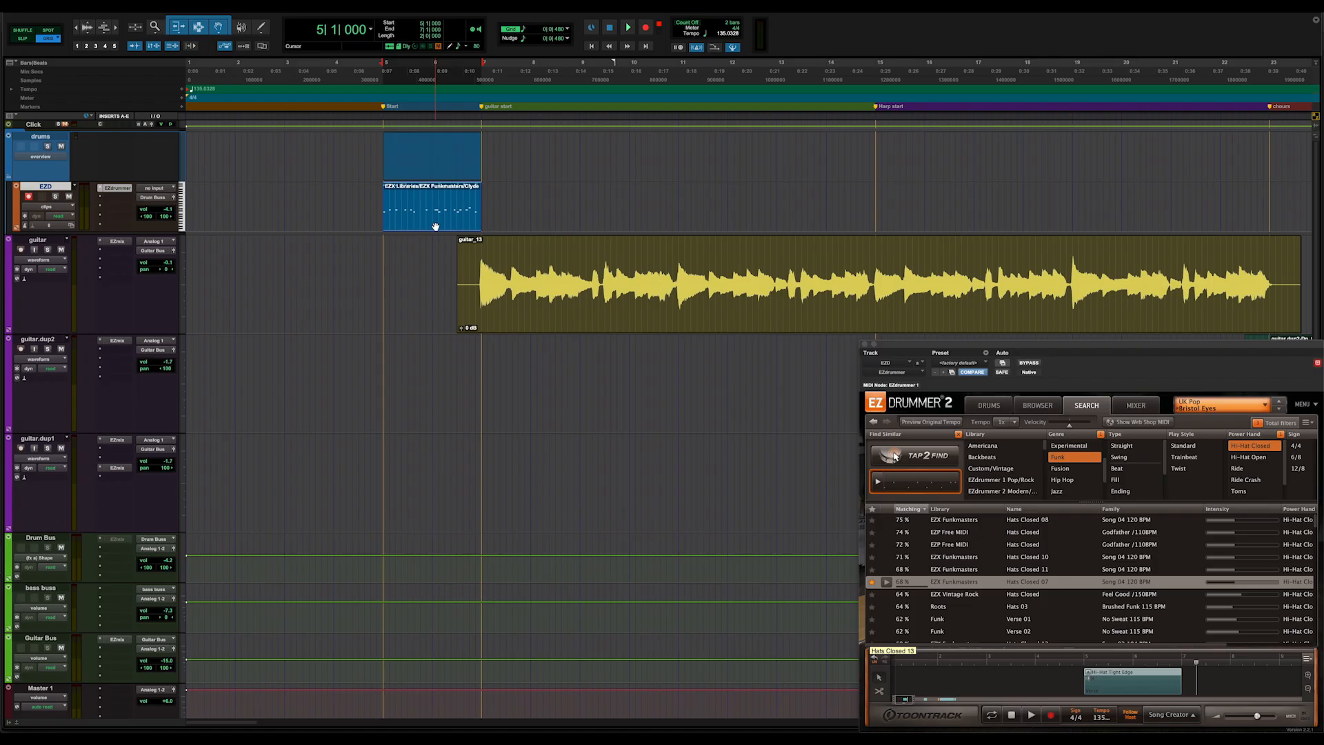
Duplicate the two-bar hi-hat clip on the EZD track until the copies reach the chorus marker at bar 23.
key("ctrl+d")
key("ctrl+d")
key("ctrl+d")
key("ctrl+d")
key("ctrl+d")
key("ctrl+d")
key("ctrl+d")
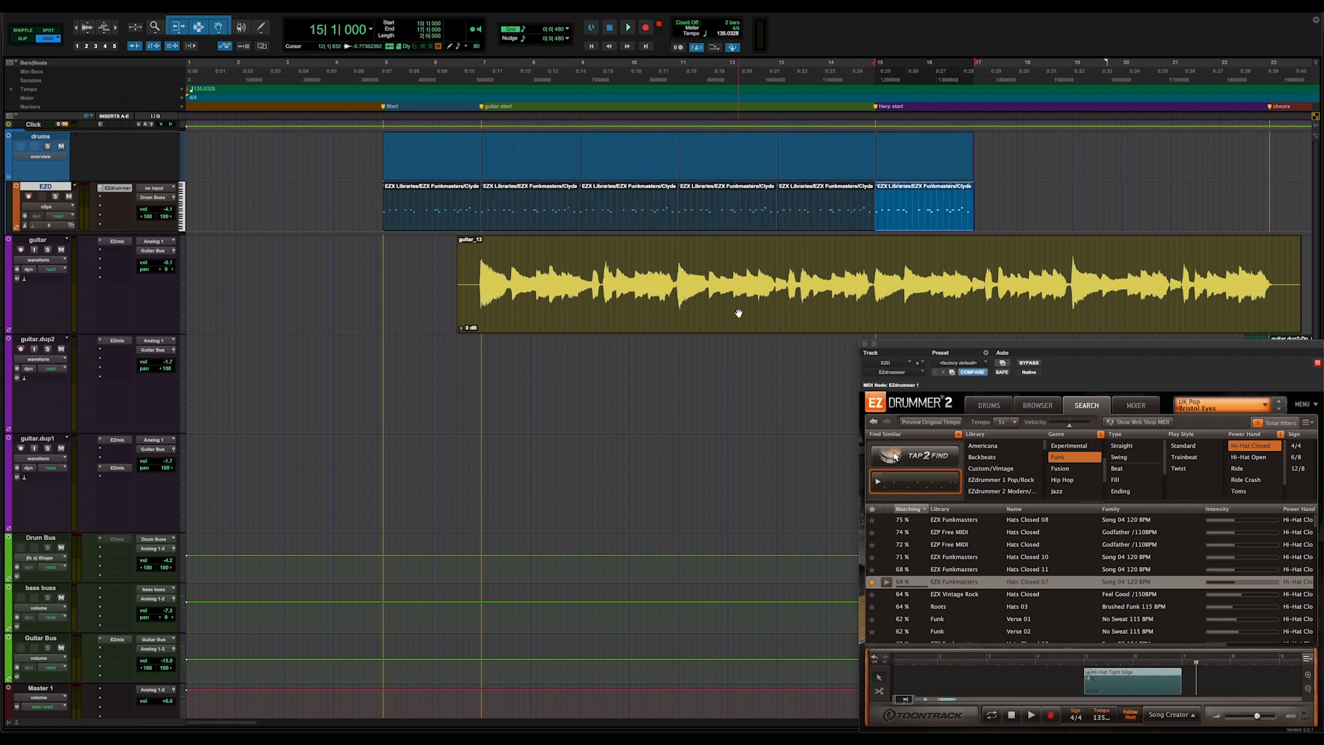
key("ctrl+d")
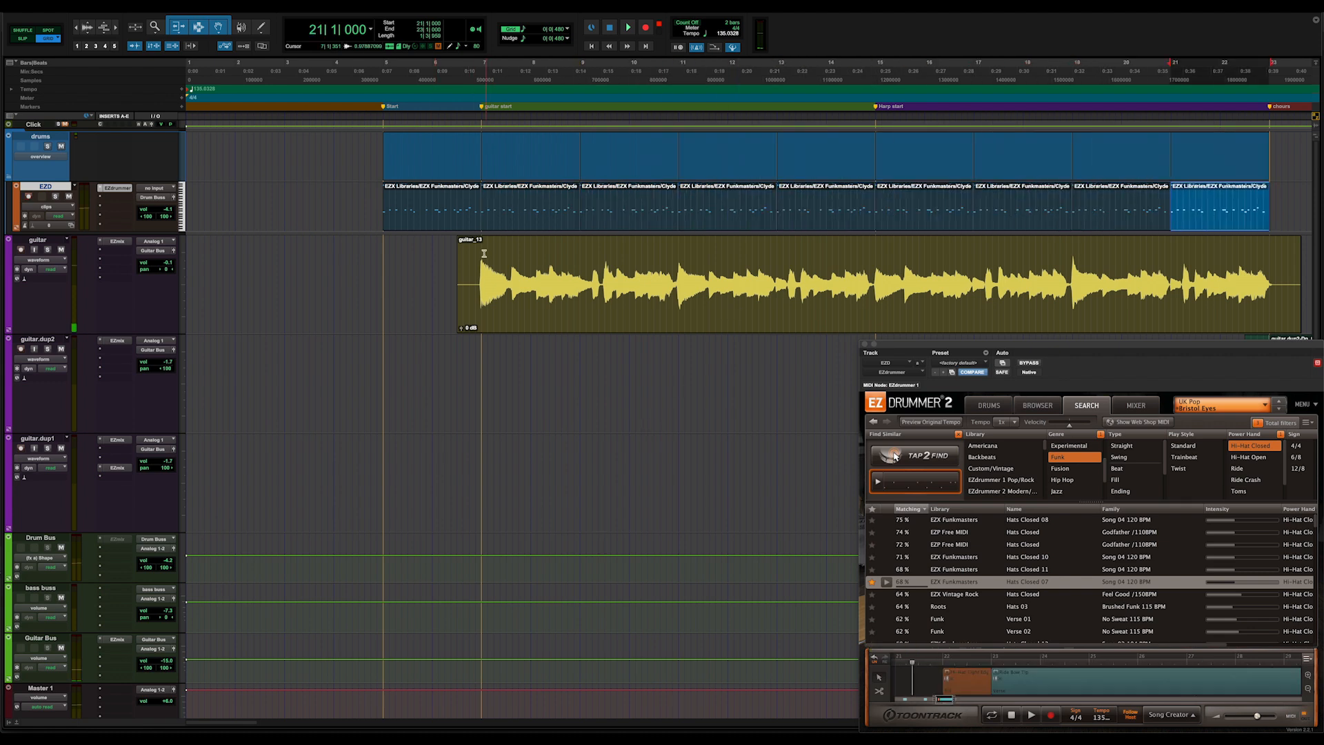
Play the song from the guitar start marker at bar 7 to check the hi-hat groove against the guitar.
left_click(482, 252)
key("space")
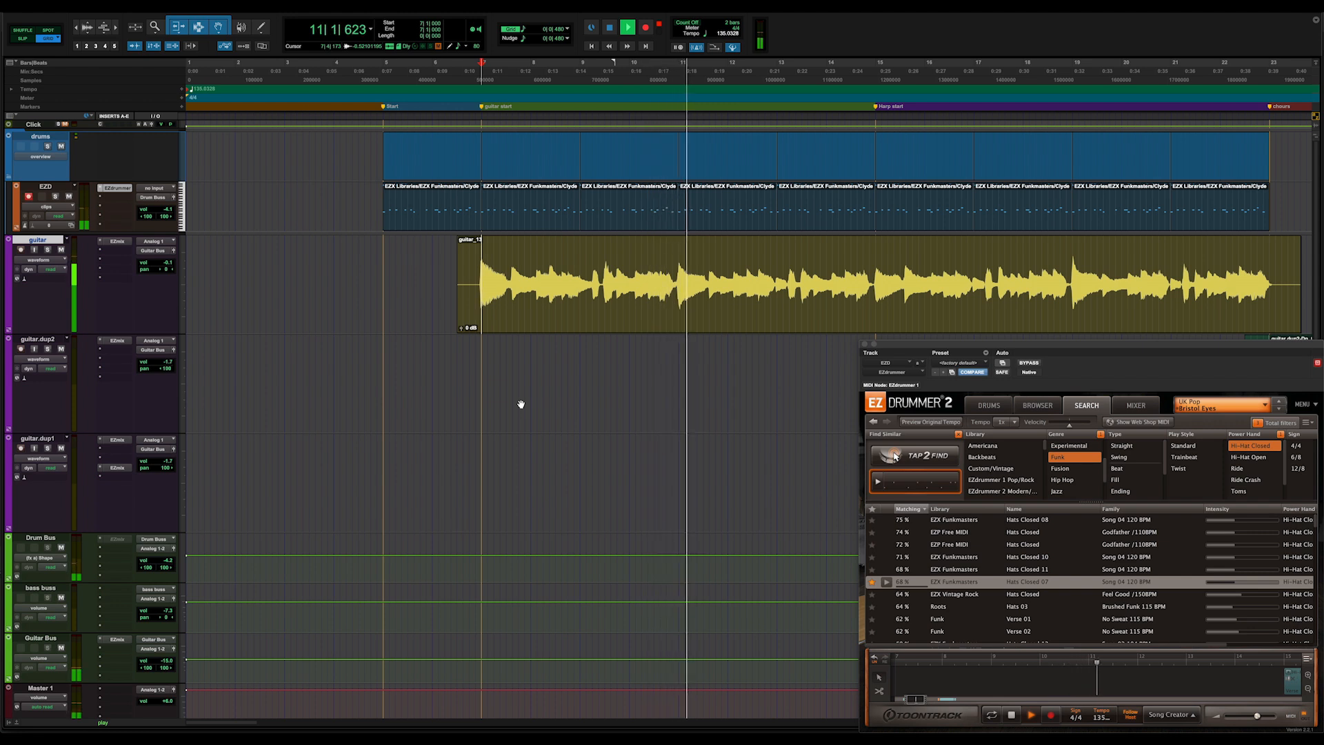
scroll(671, 489, "right", 3)
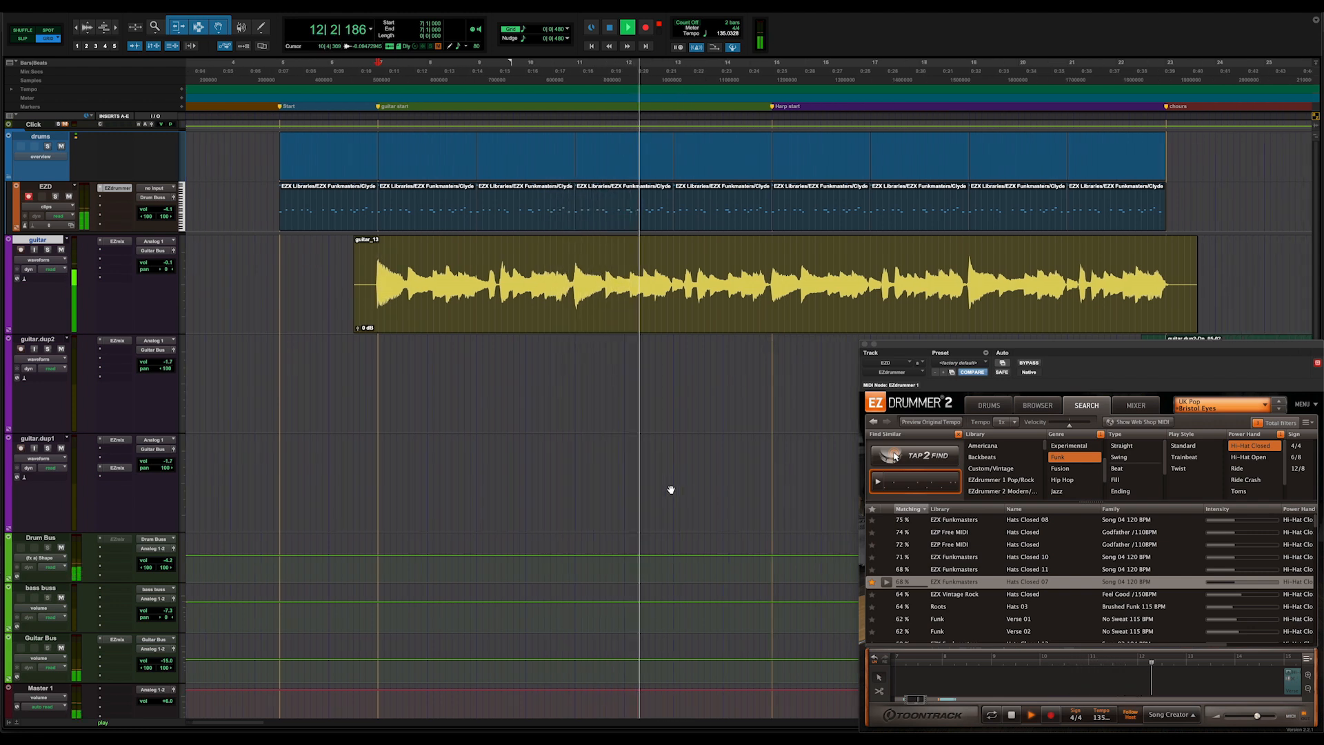
scroll(1061, 627, "down", 4)
scroll(972, 583, "up", 3)
scroll(972, 582, "up", 1)
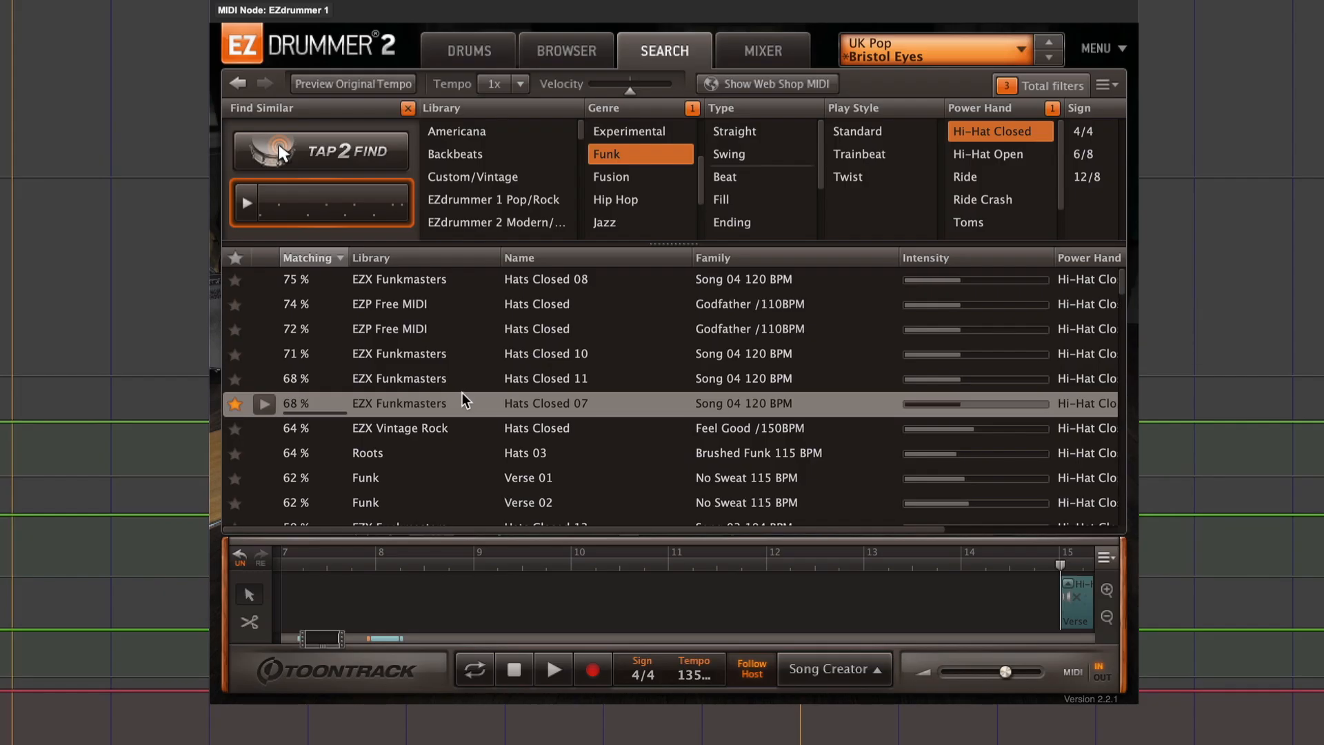
Locate the Hats Closed 07 groove's folder in the browser, place its Variation 08 on the EZD track at bar 13, and play it.
right_click(401, 401)
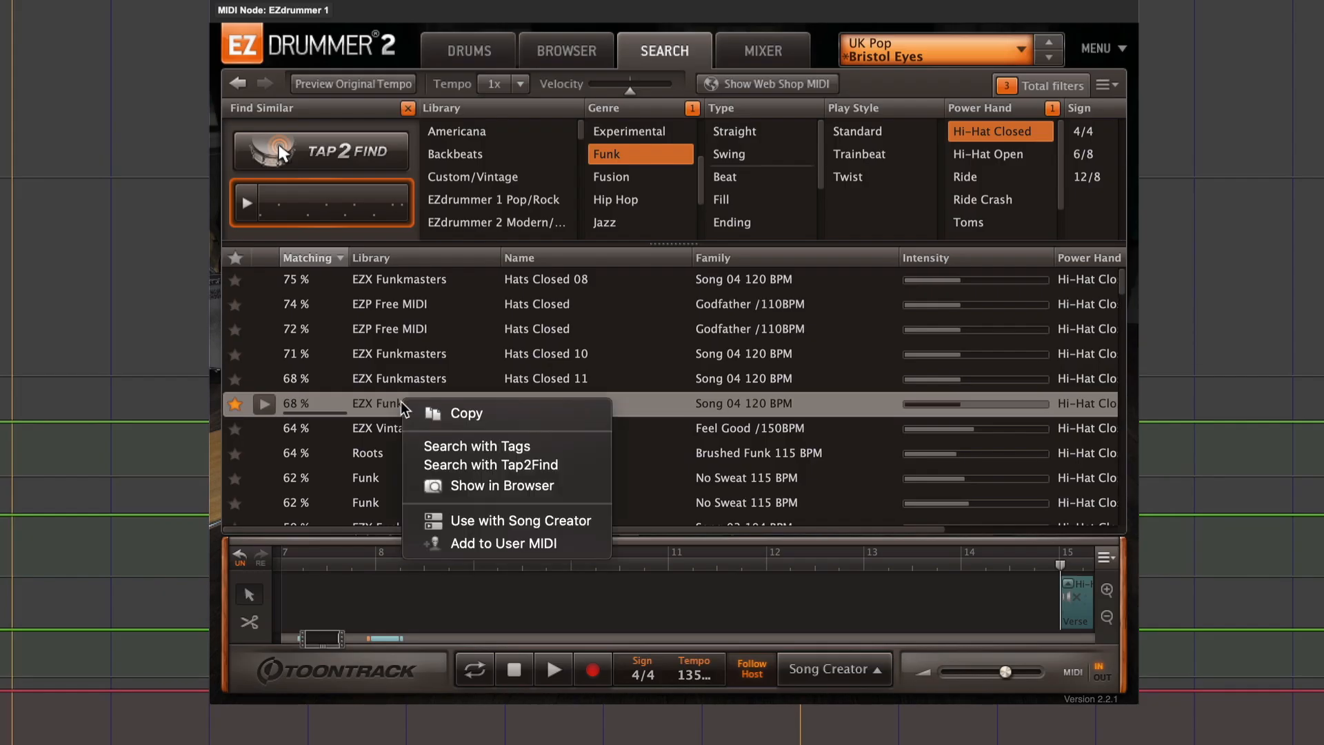
left_click(552, 484)
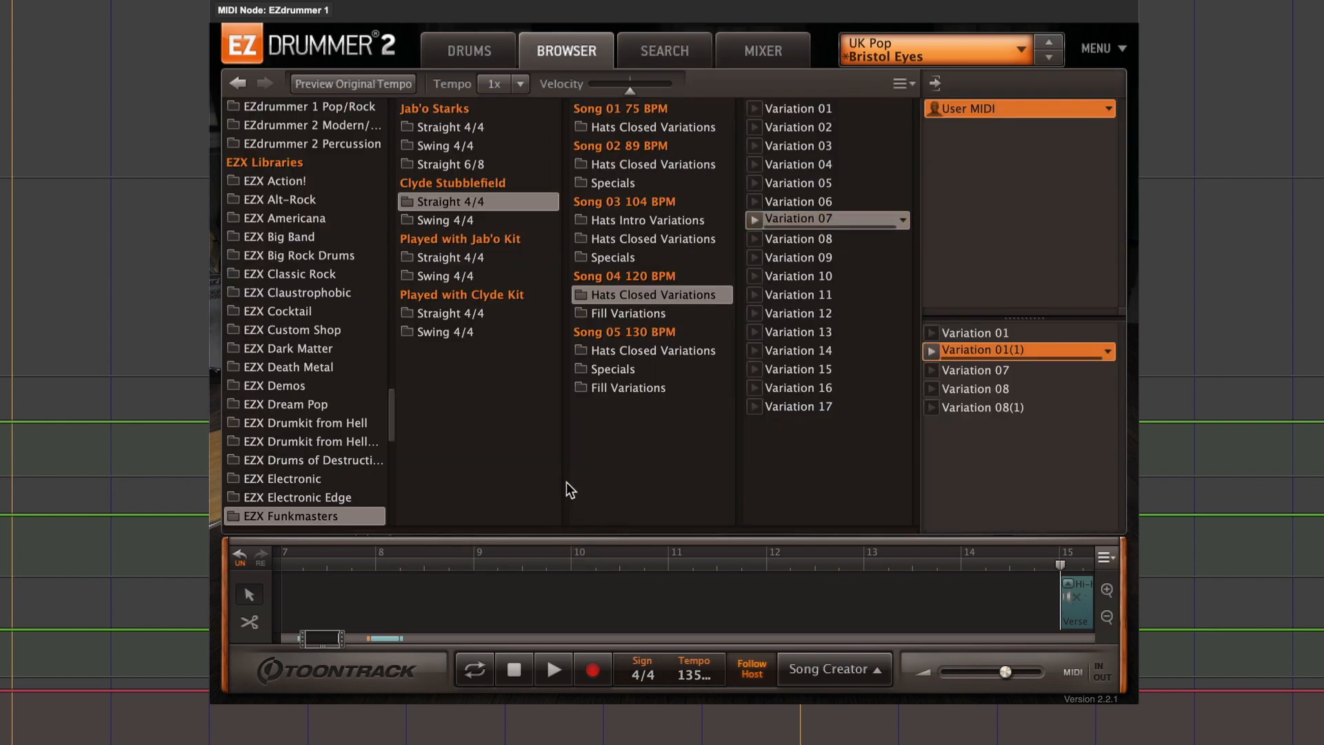
left_click(803, 237)
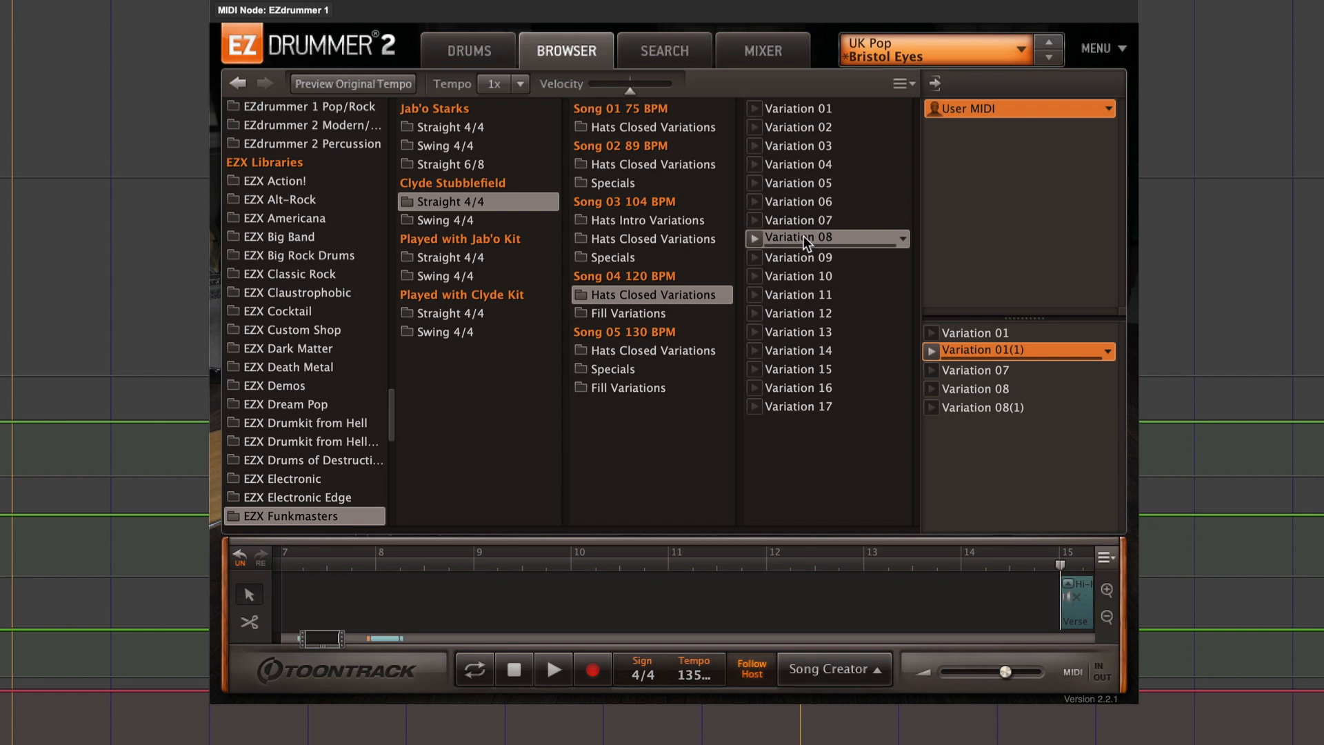
left_click(754, 238)
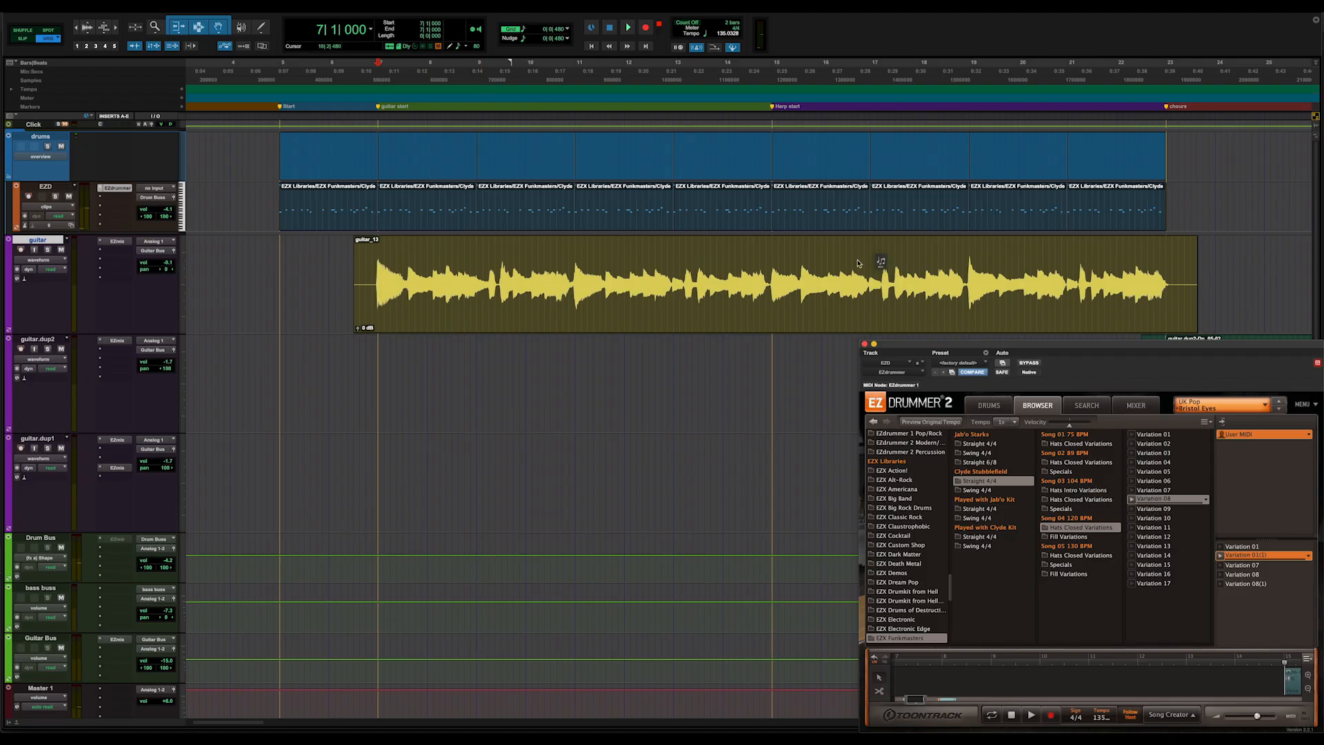
left_click_drag(859, 263, 676, 207)
key("space")
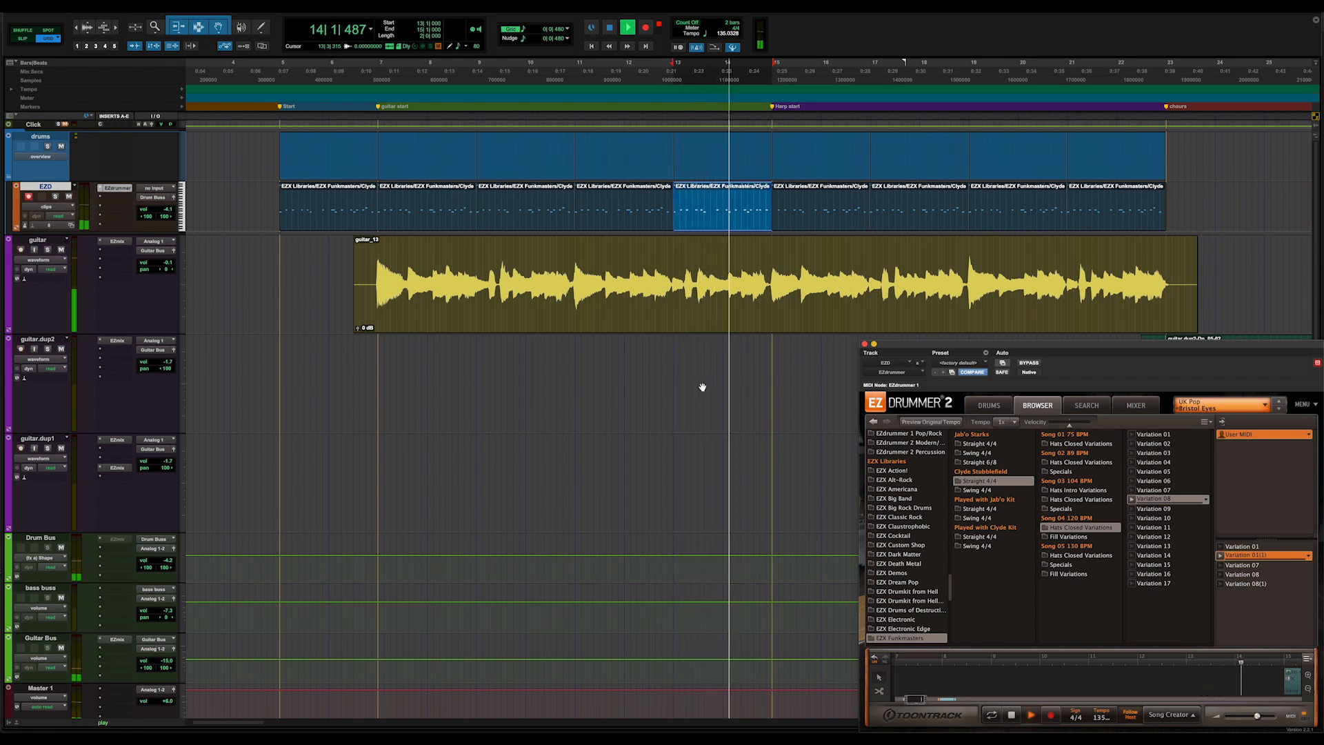
key("space")
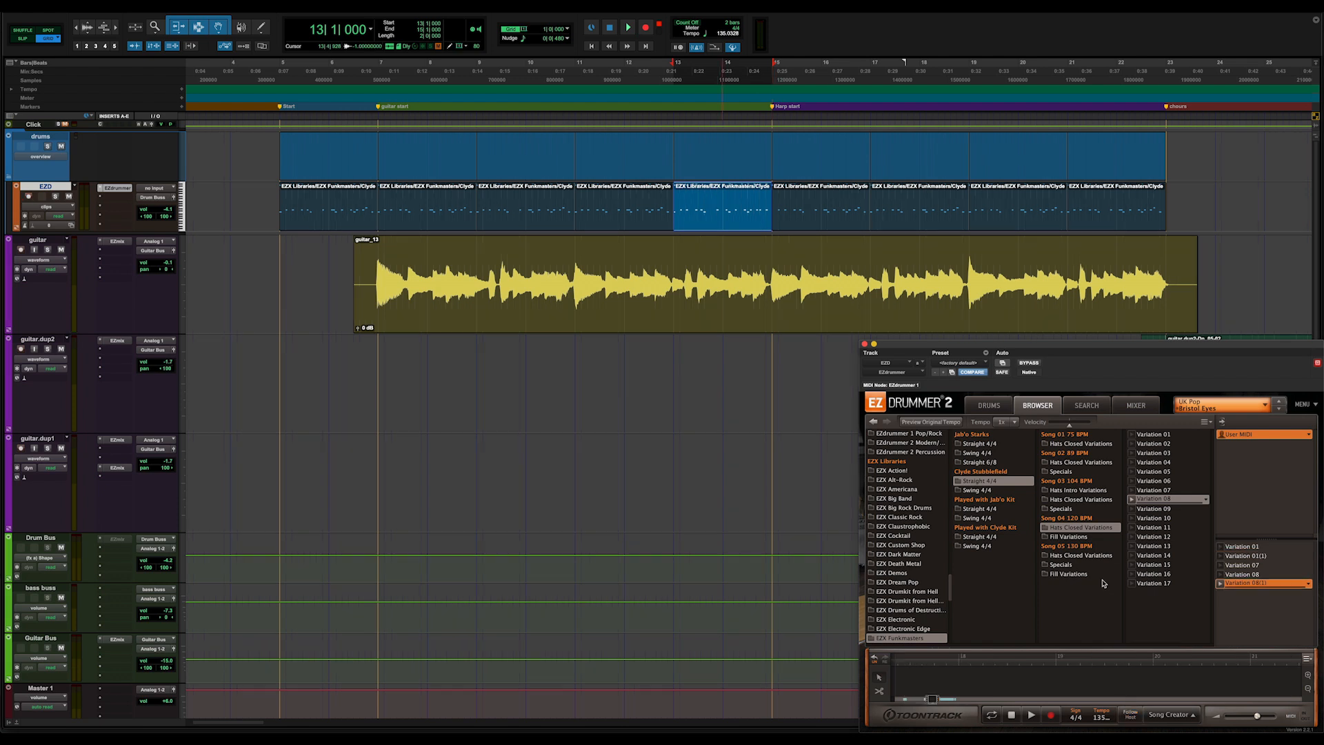
Place Variation 08 from the Song 05 130 BPM Fill Variations on the EZD track at bar 22 and play from bar 21.
left_click(1086, 537)
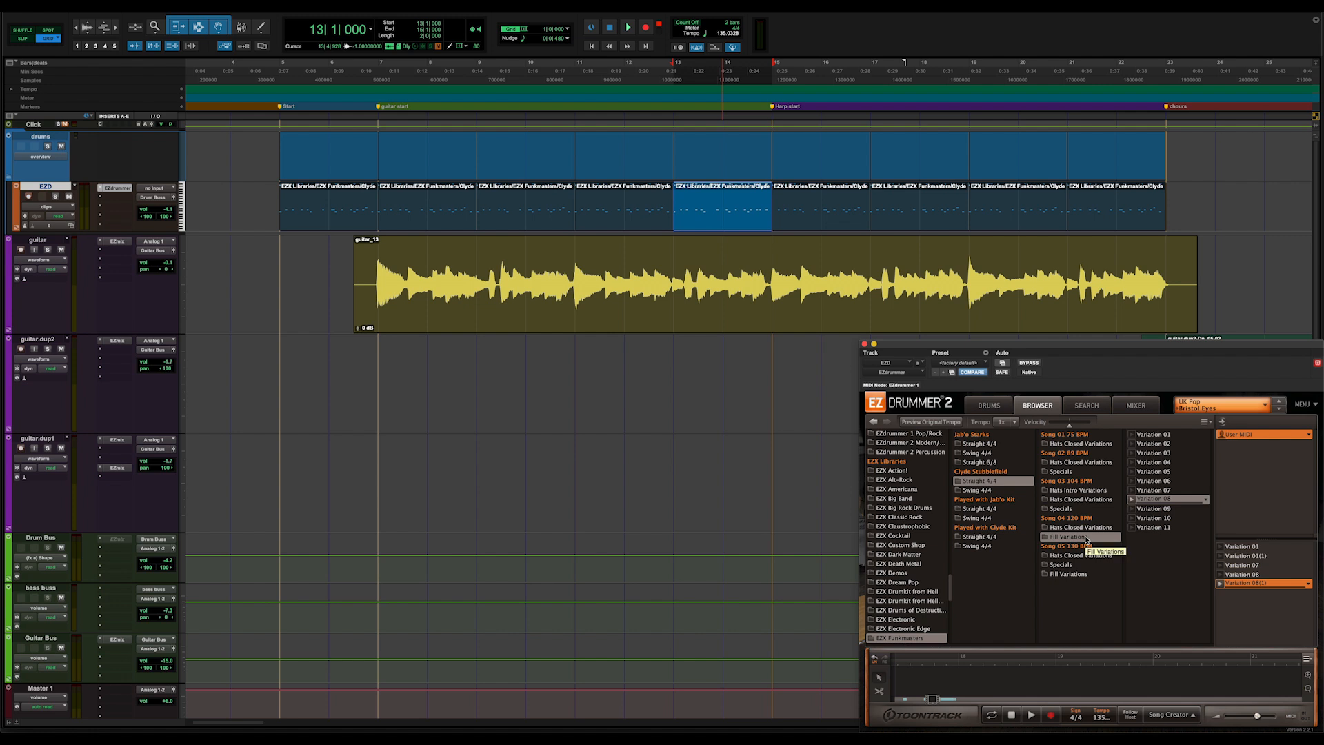
left_click(1073, 574)
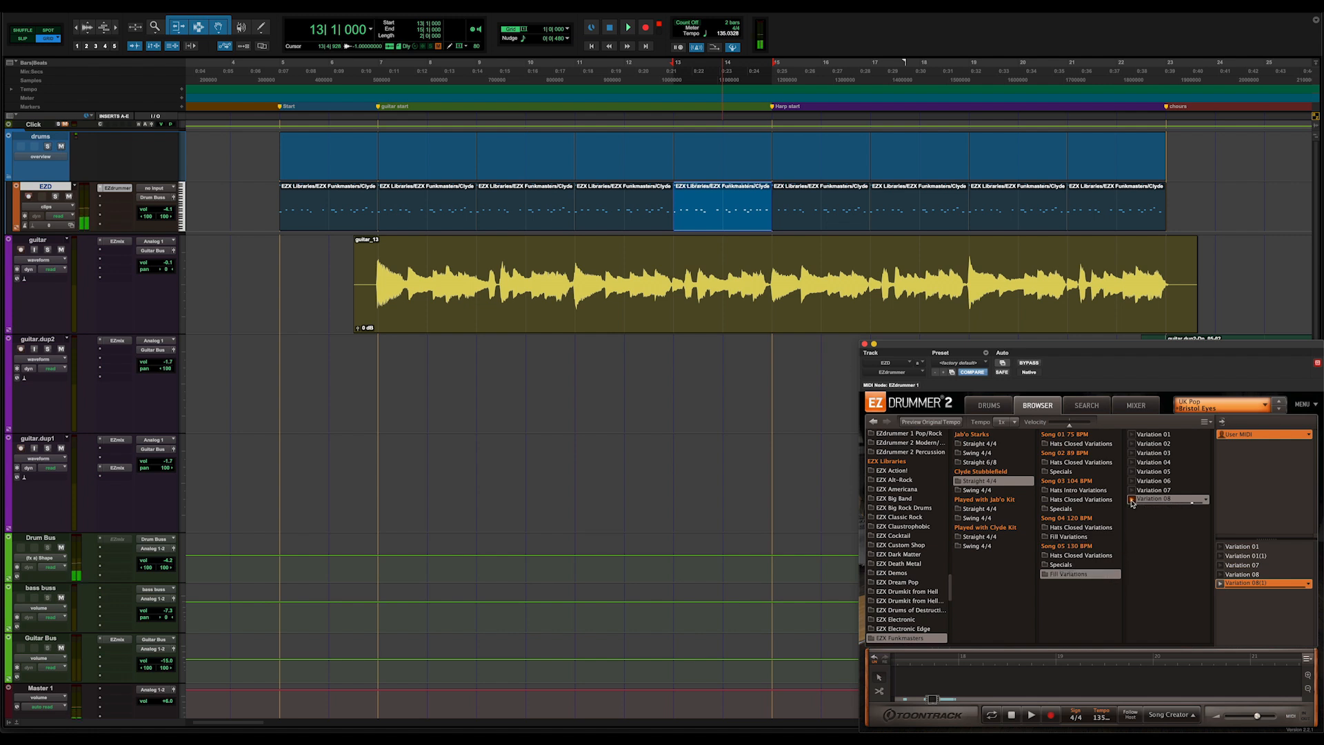
left_click_drag(1148, 502, 1127, 209)
left_click(1068, 257)
key("space")
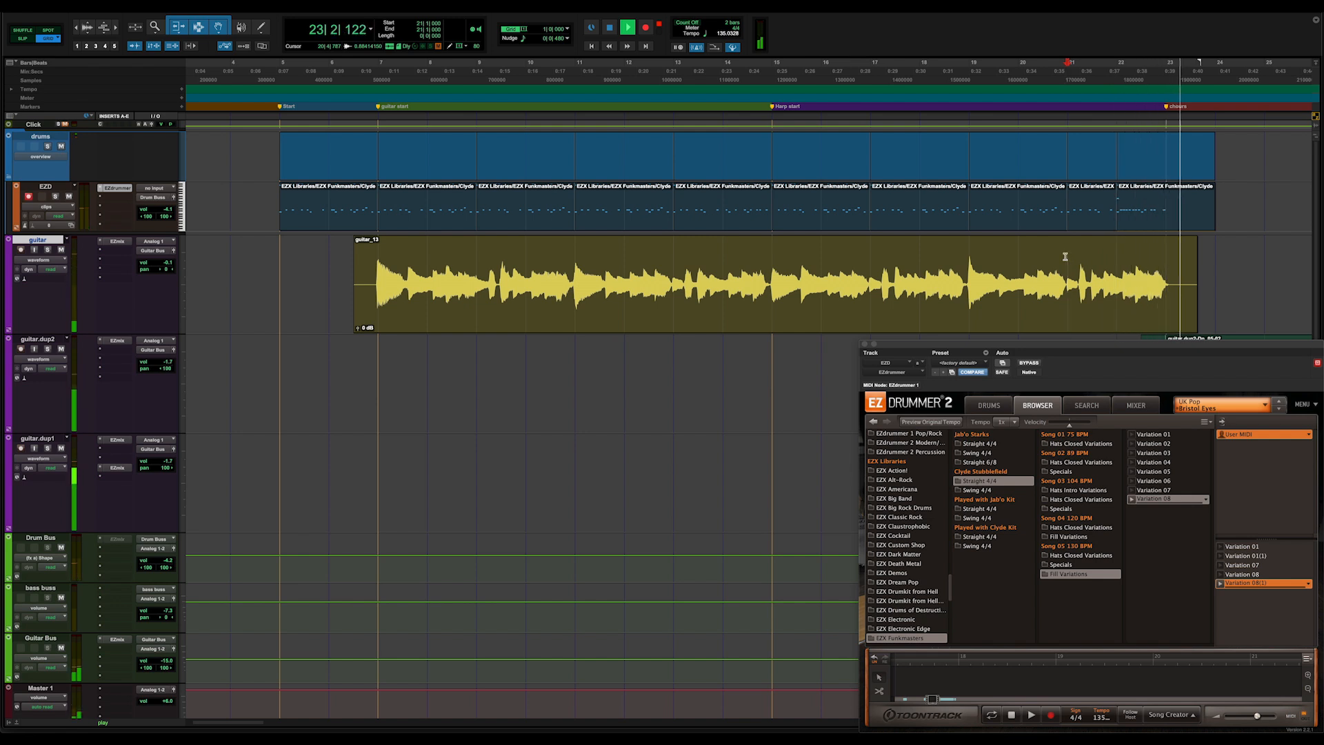
key("space")
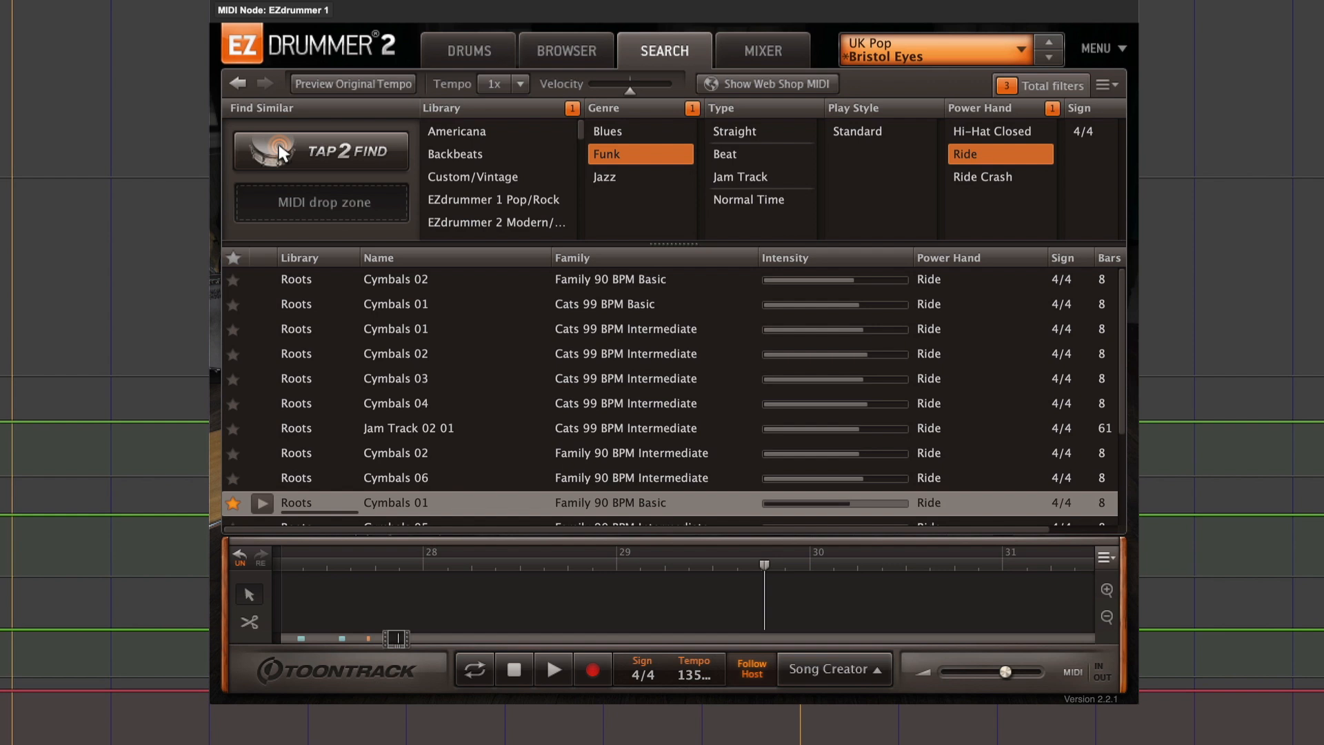
Search the funk ride grooves for matches to a beat tapped in Tap2Find, with quantize set to 1/16.
scroll(454, 352, "down", 5)
scroll(453, 351, "up", 5)
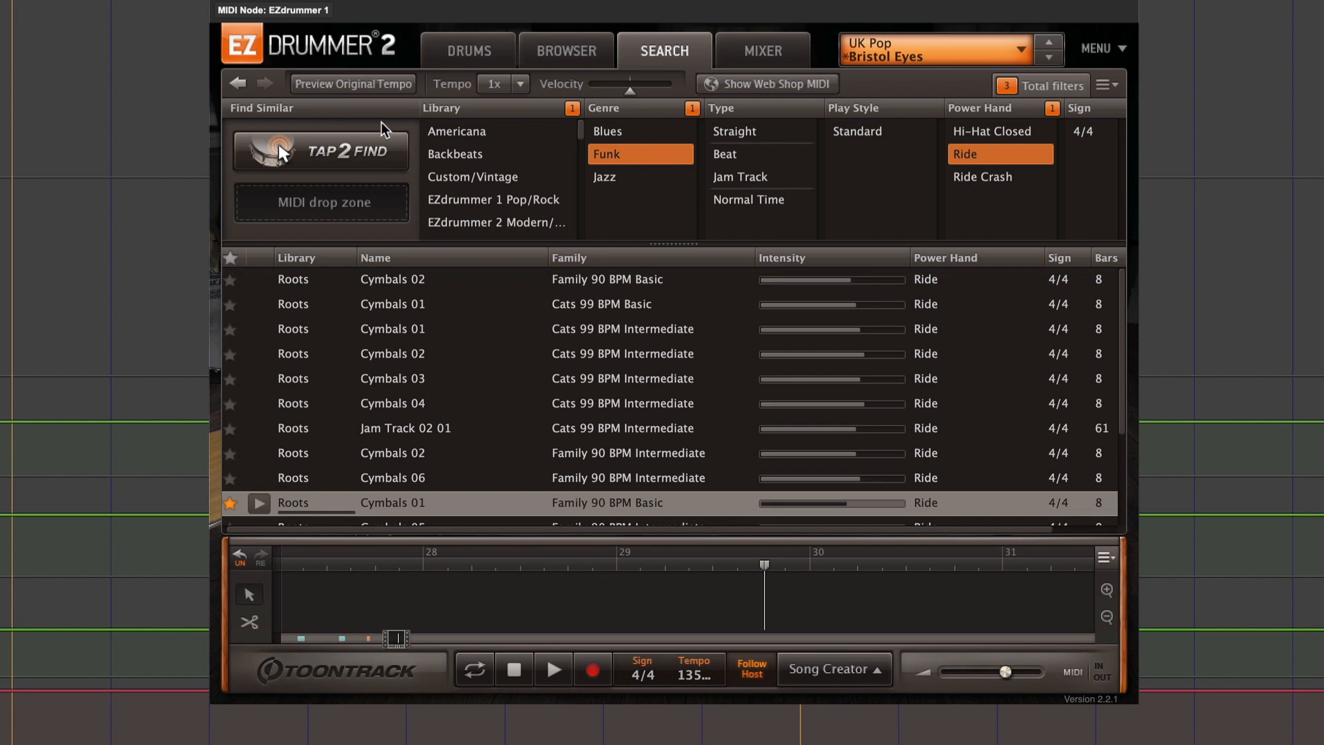
left_click(326, 153)
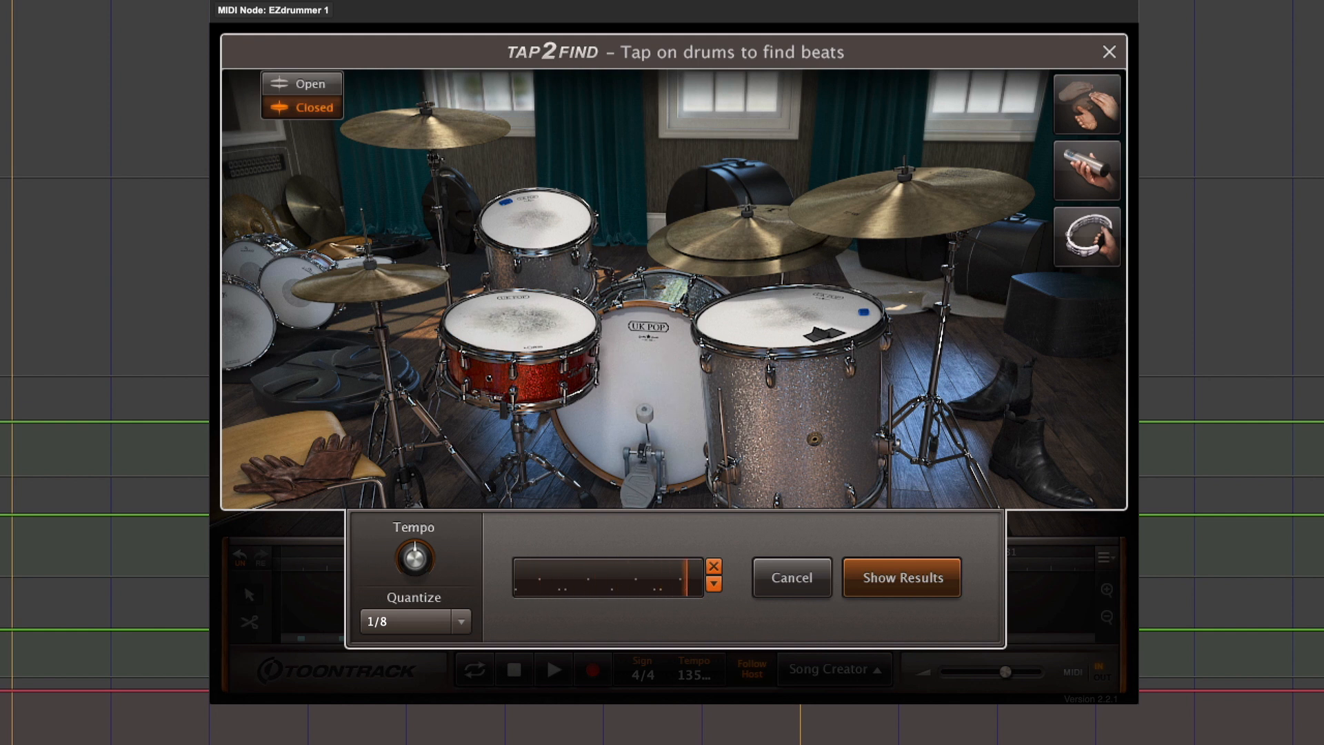
left_click(401, 622)
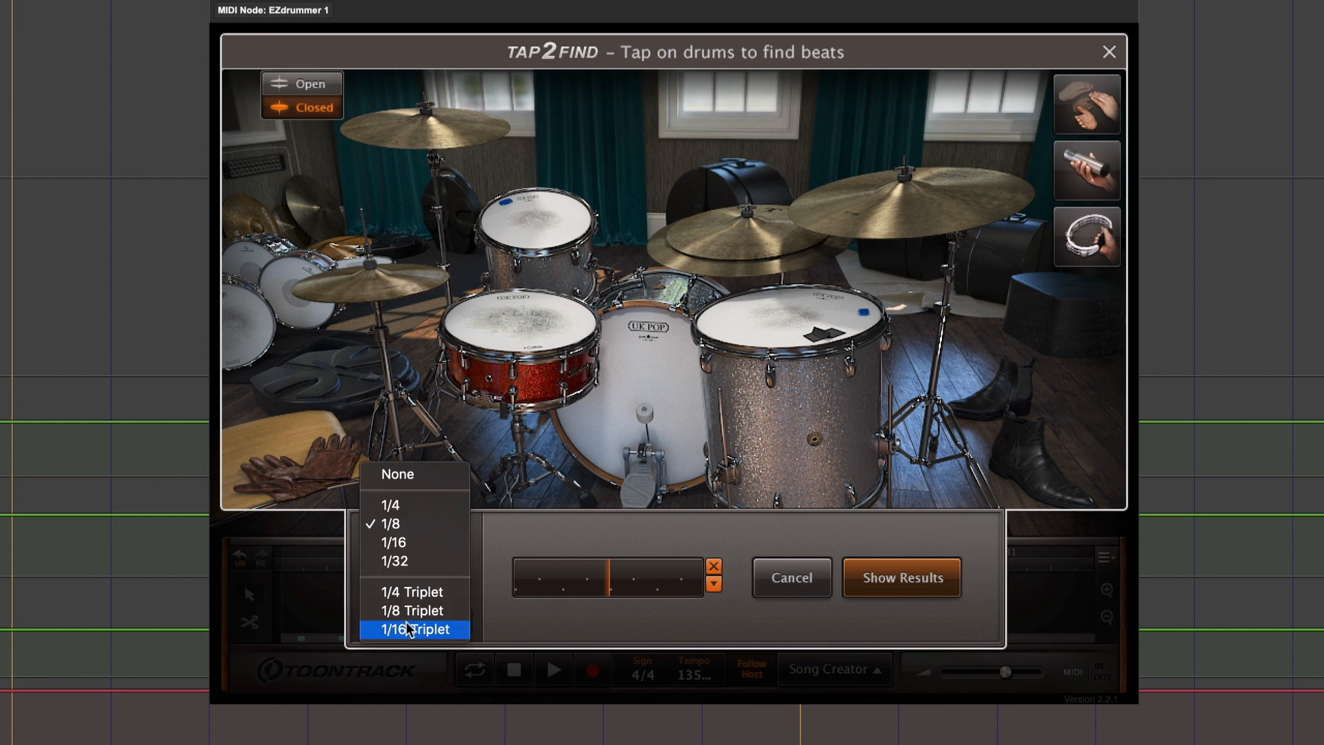
left_click(402, 544)
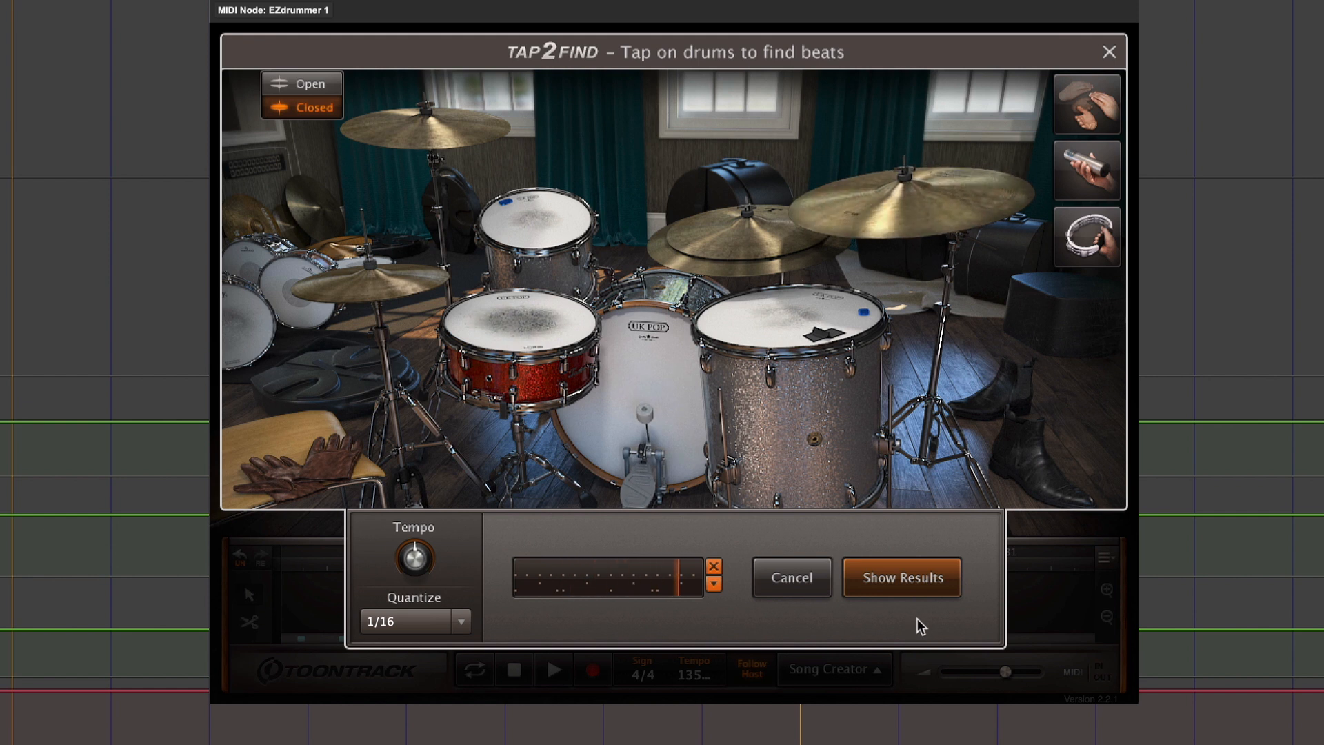
left_click(907, 582)
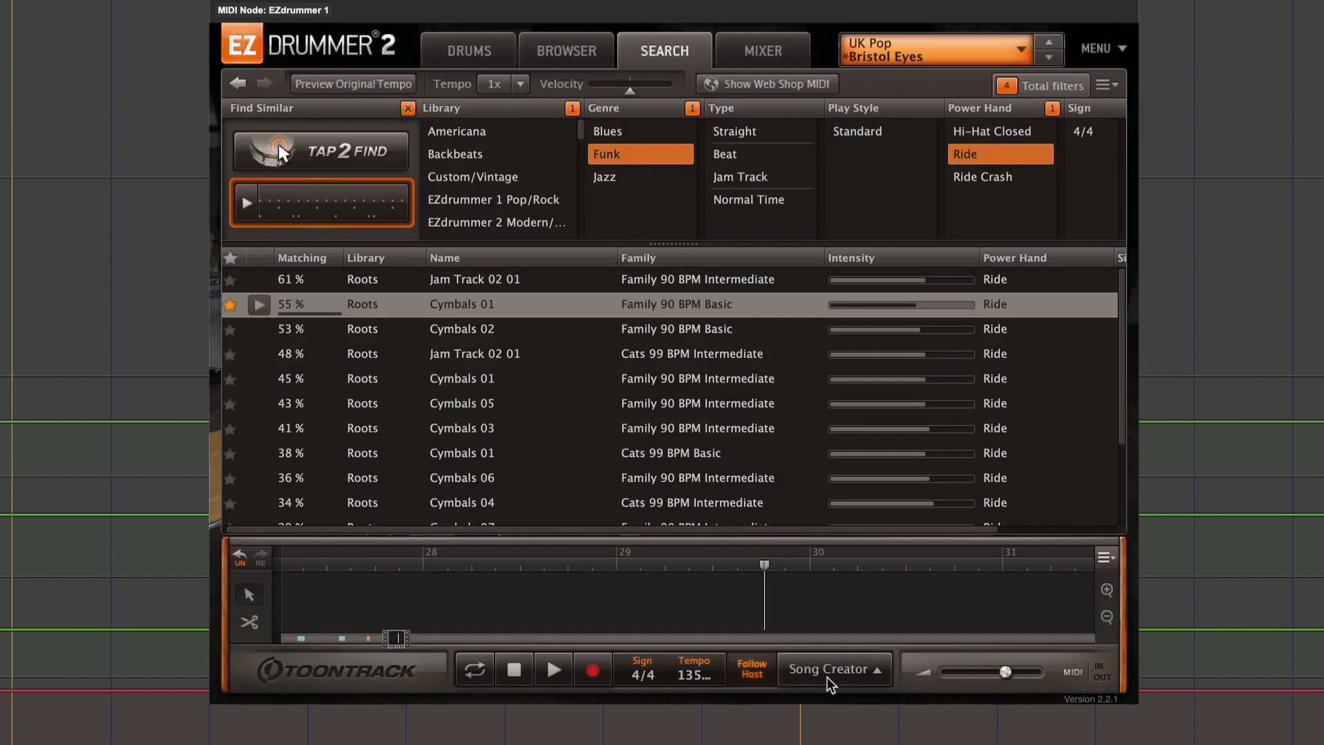
Audition Jam Track 02 01 and Cymbals 01, place Cymbals 01 on the EZD track at the chorus start, bar 23, and play the chorus.
left_click(258, 280)
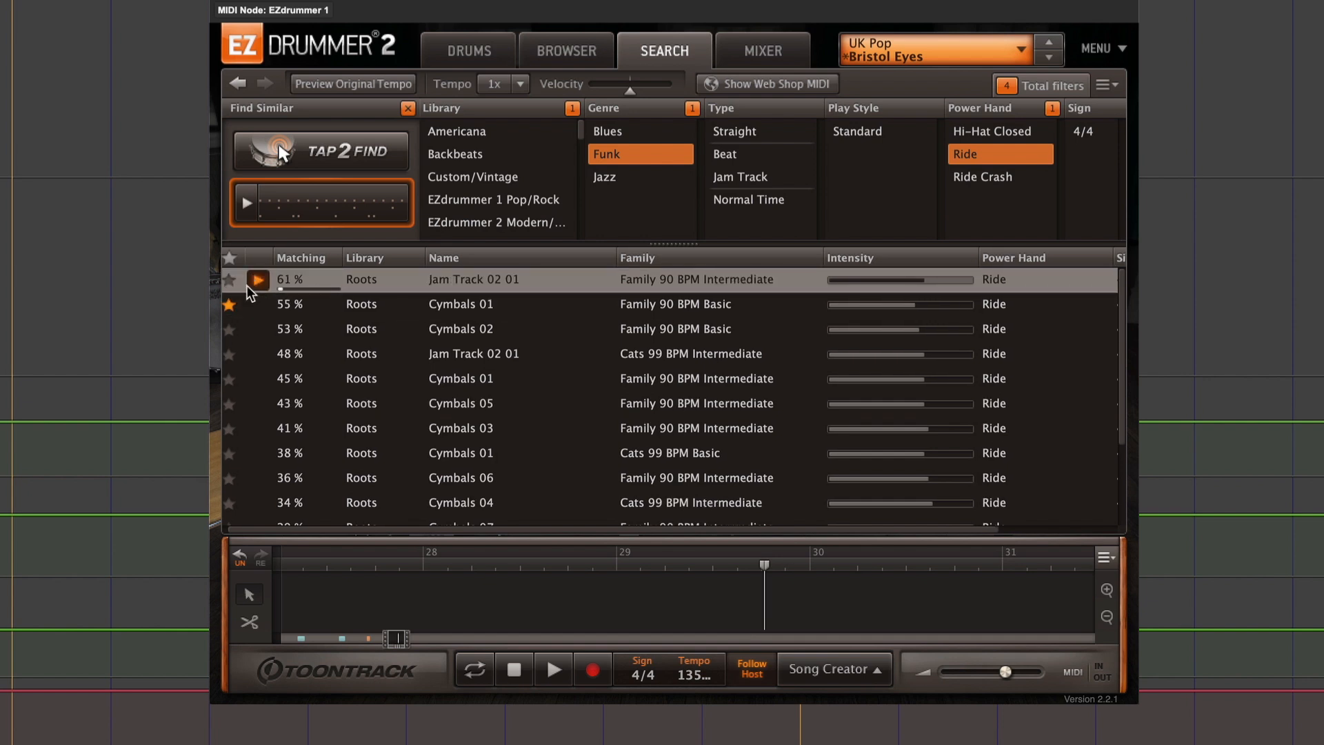
left_click(258, 281)
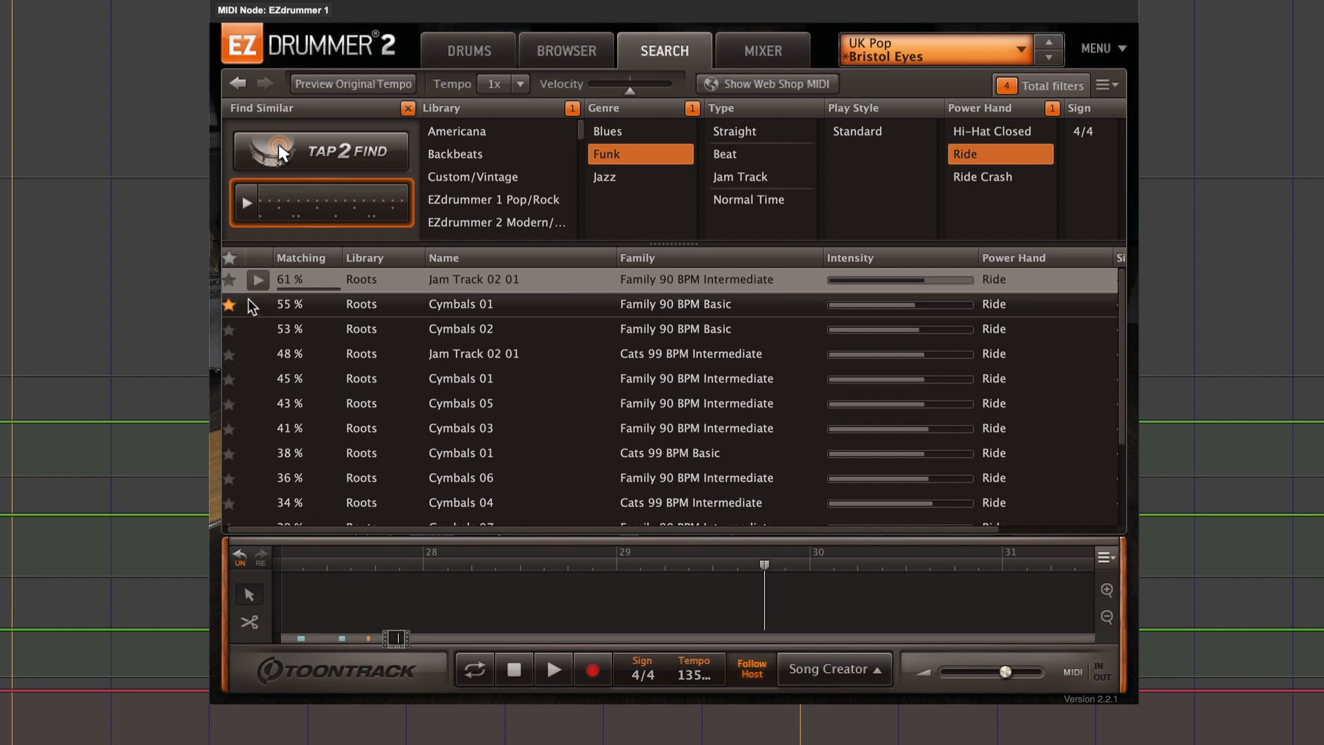
left_click(258, 304)
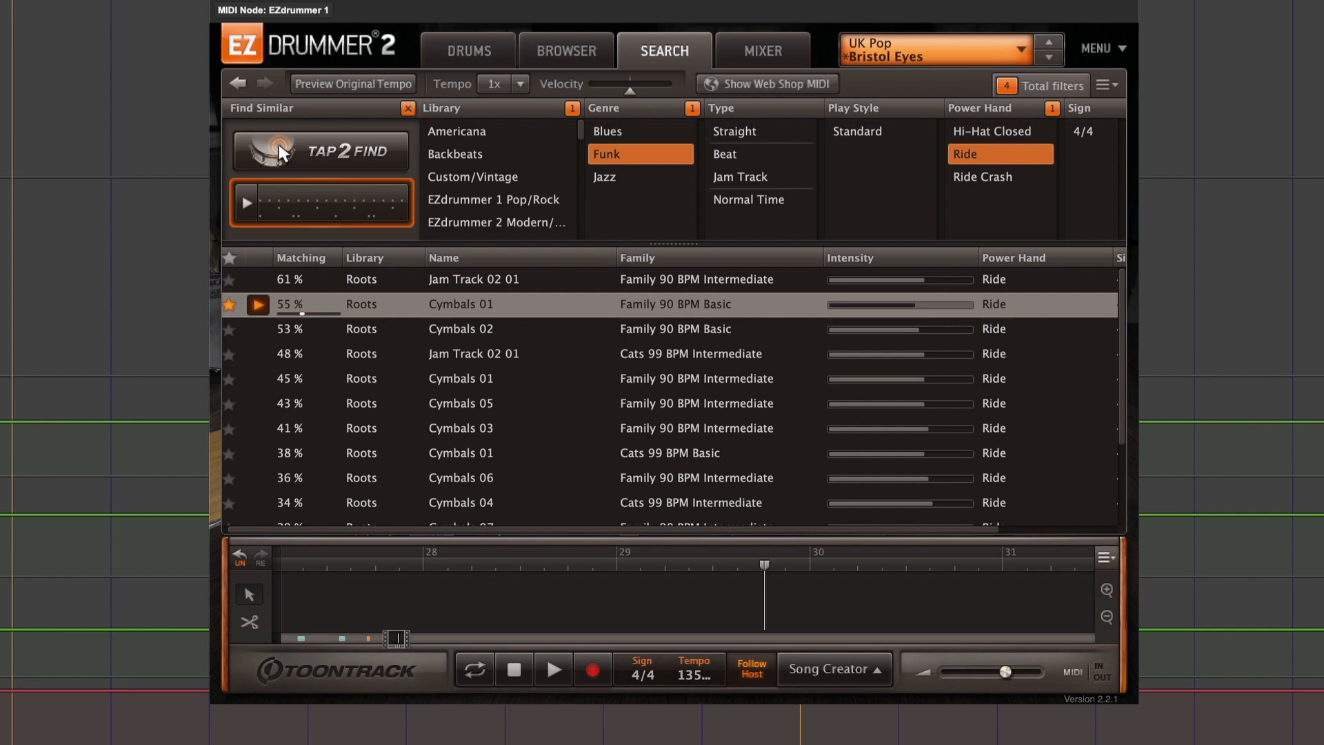
left_click(261, 304)
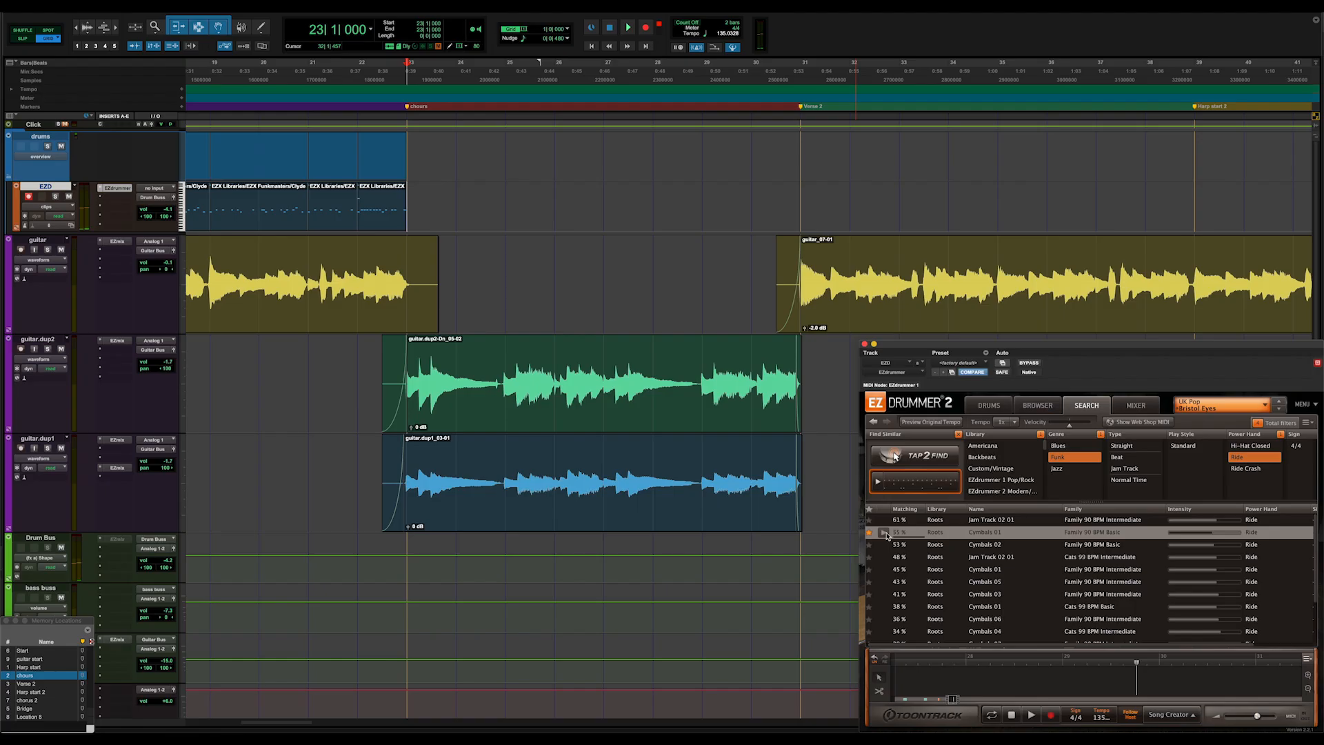
left_click_drag(937, 534, 426, 214)
left_click(519, 414)
key("space")
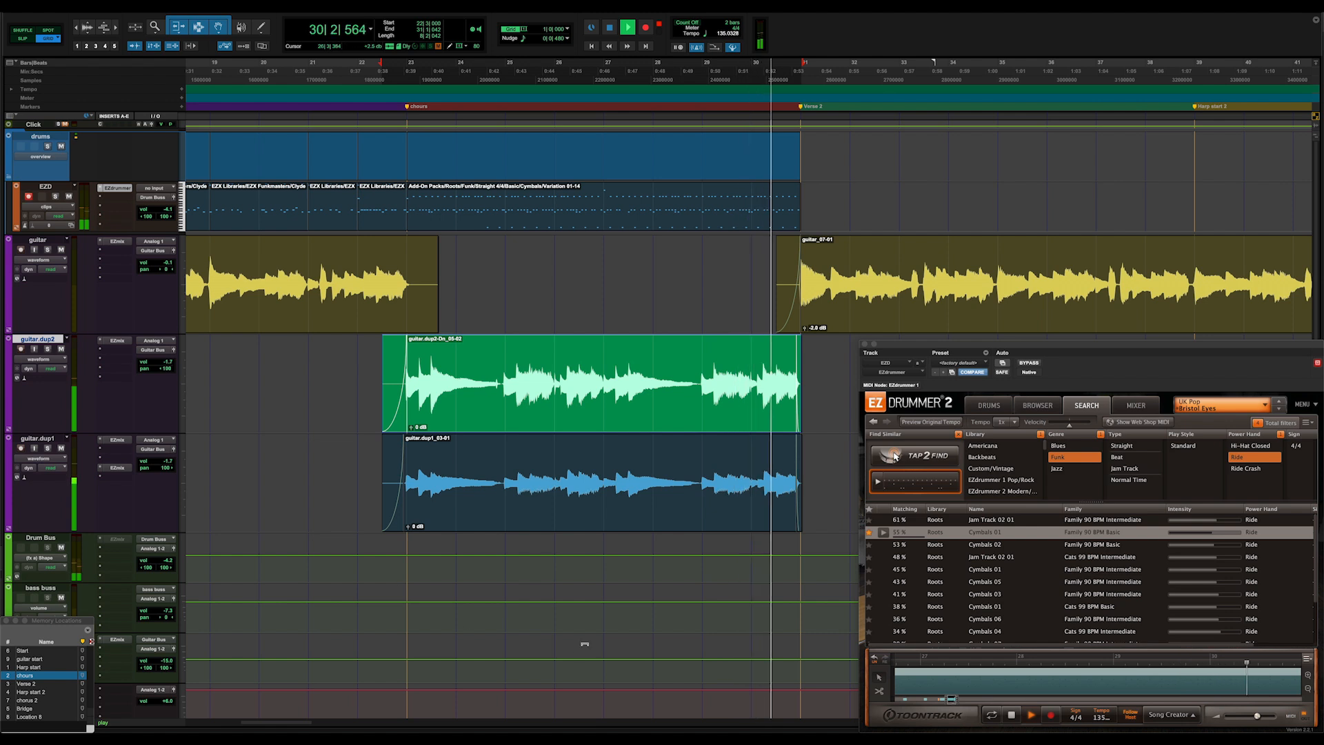
Show the Cymbals 01 groove in the EZdrummer browser and open the Rudiments folder under Cats 99 BPM Basic.
scroll(584, 644, "right", 3)
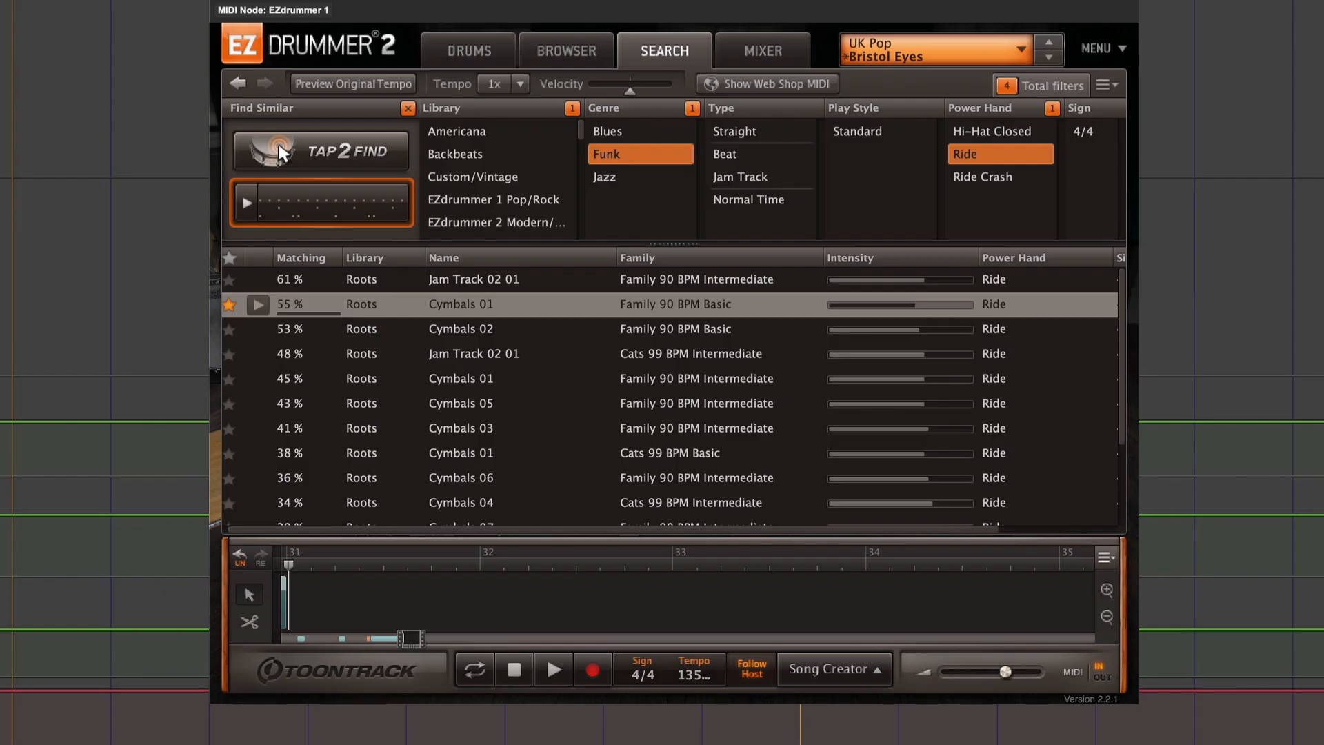
right_click(489, 300)
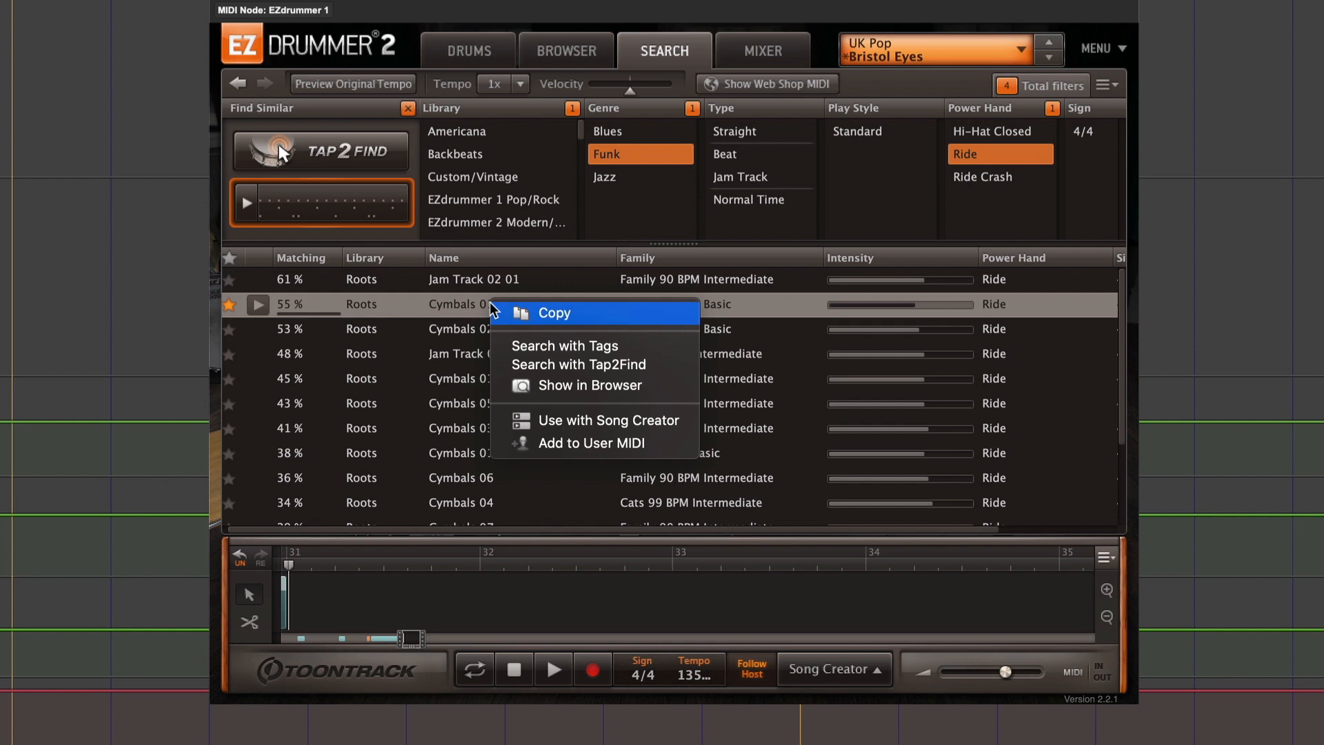
left_click(647, 391)
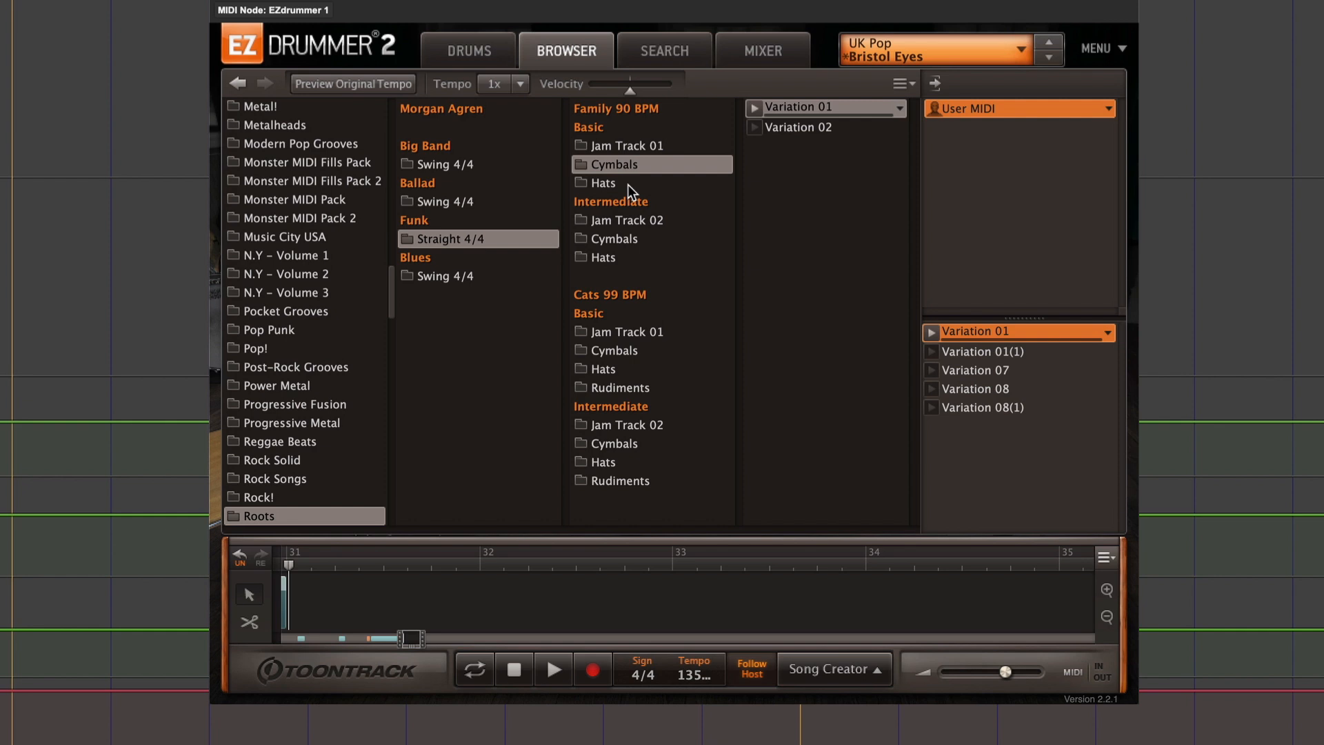
left_click(641, 388)
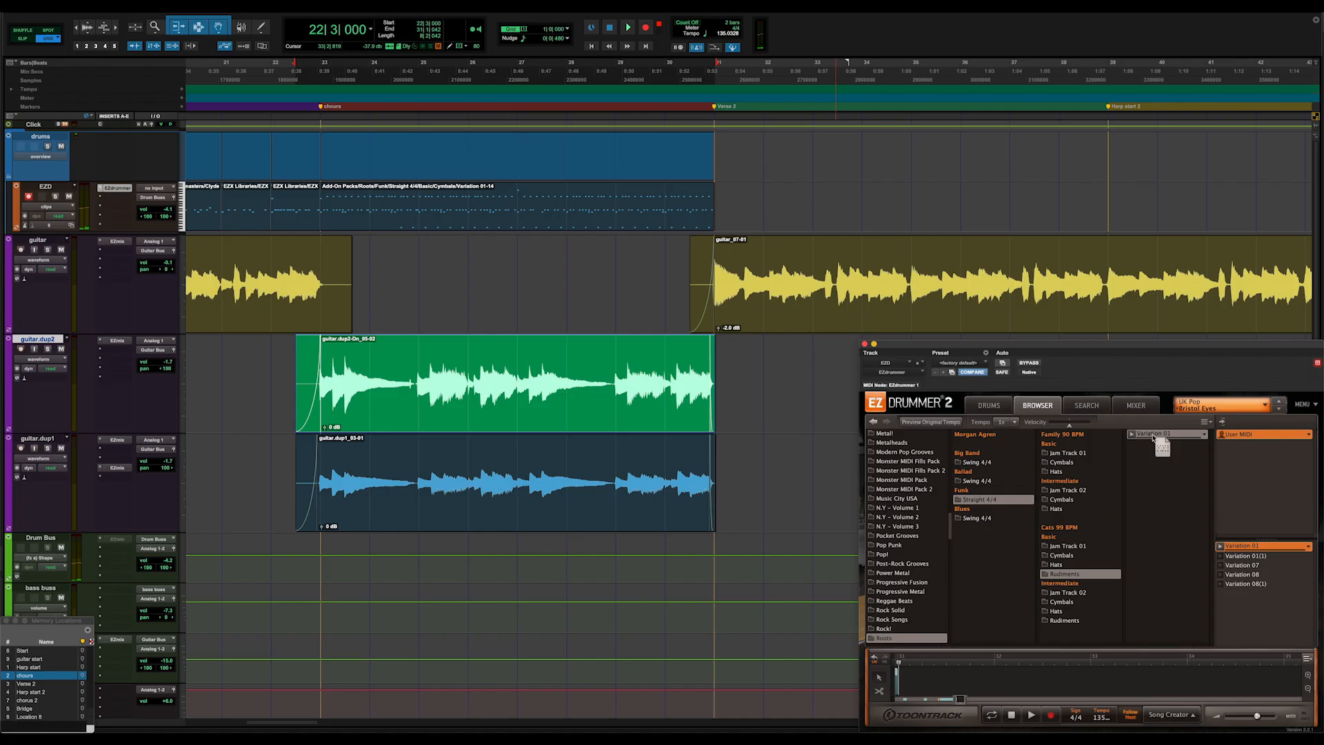
Place Rudiments Variation 01 on the EZD track at bar 30, trim its end to bar 31, and play from bar 27.
left_click_drag(735, 198, 675, 209)
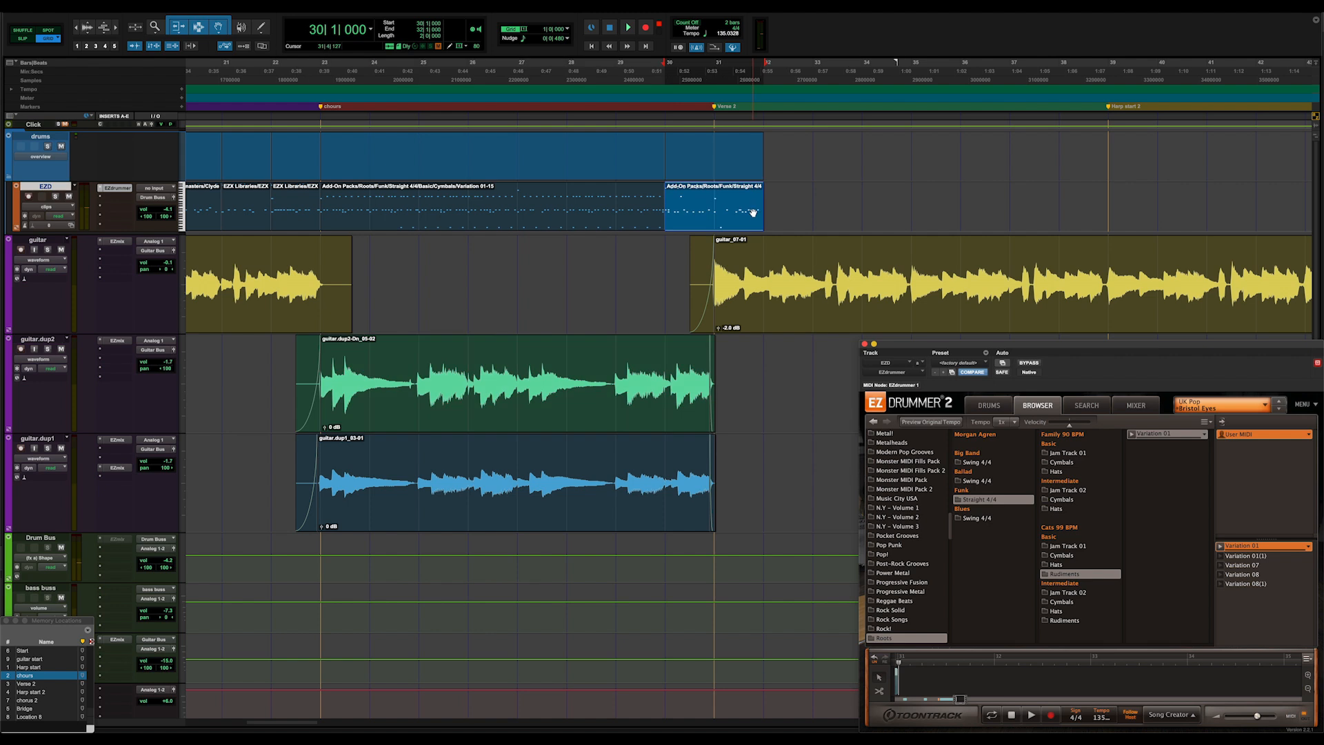
left_click_drag(758, 200, 713, 204)
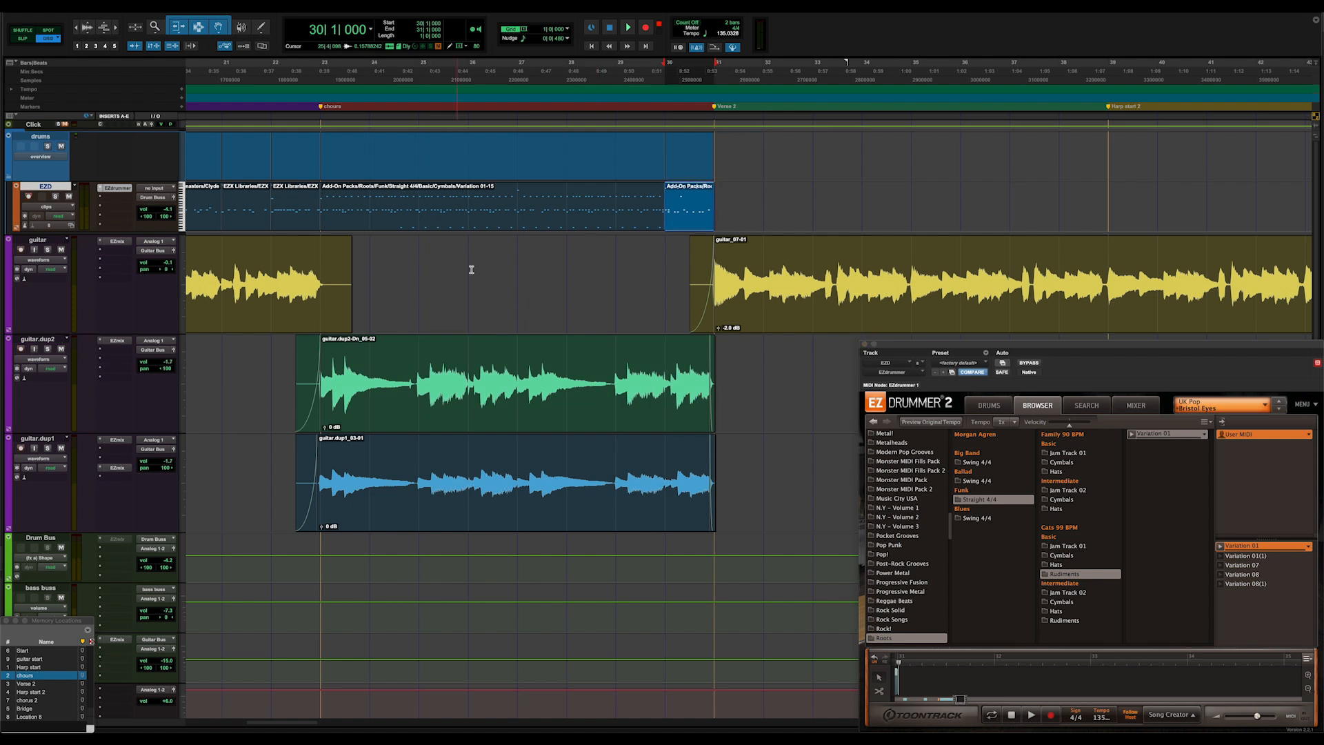
left_click(515, 256)
key("space")
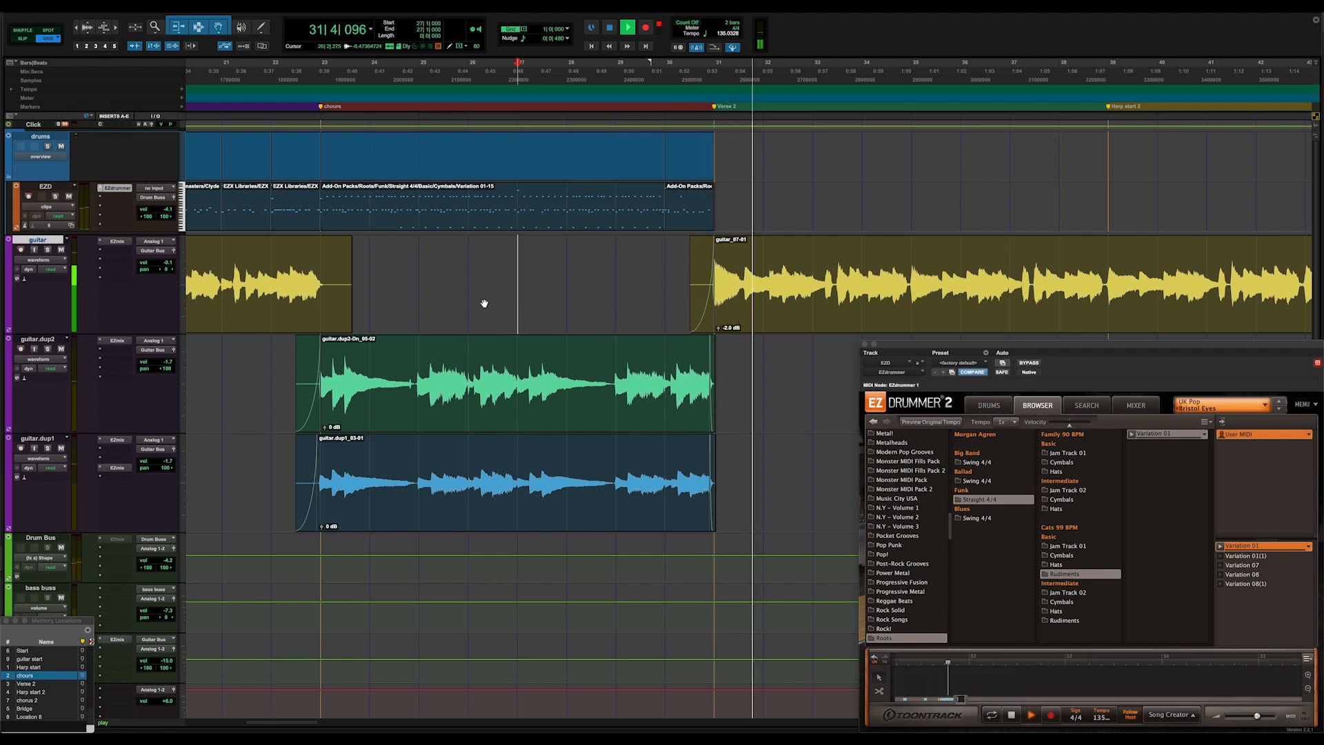
key("space")
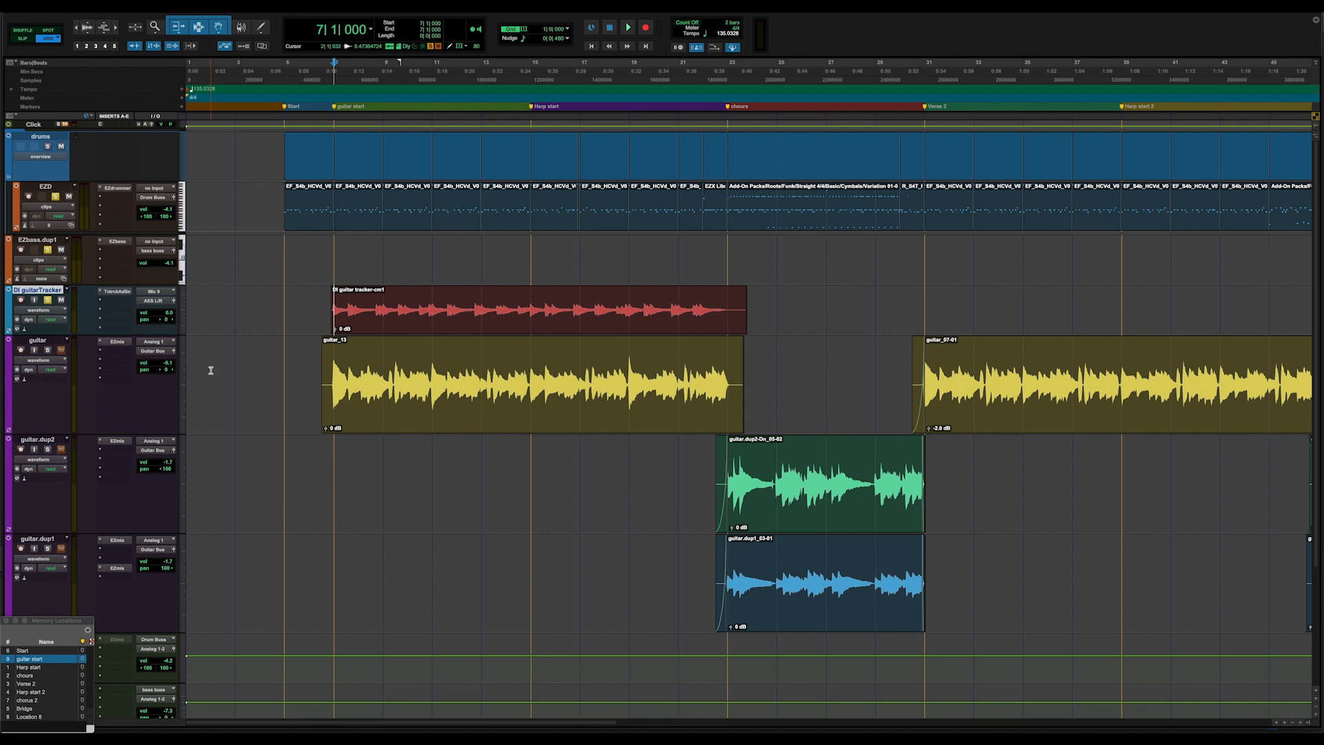
Select the DI guitar tracker clip and set DI guitar tracker as the input of EZbass's Audio Tracker.
left_click(433, 328)
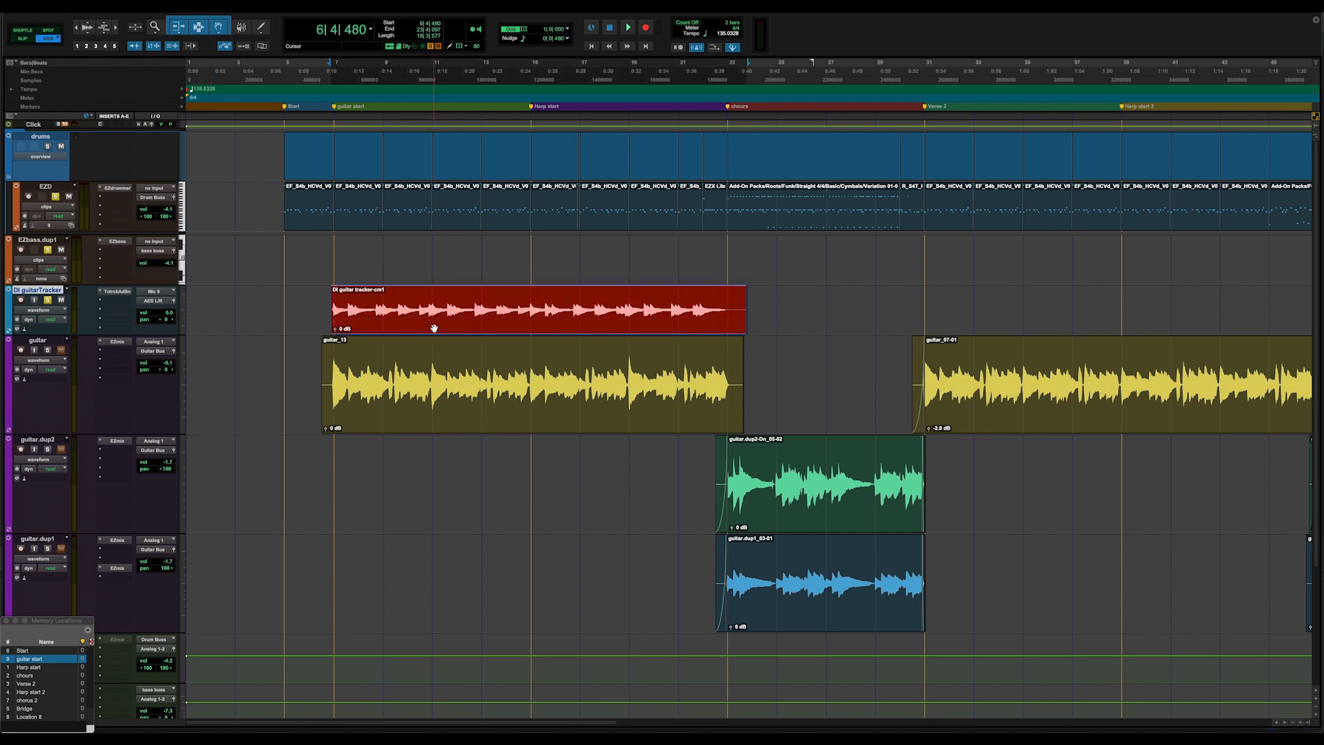
left_click(123, 292)
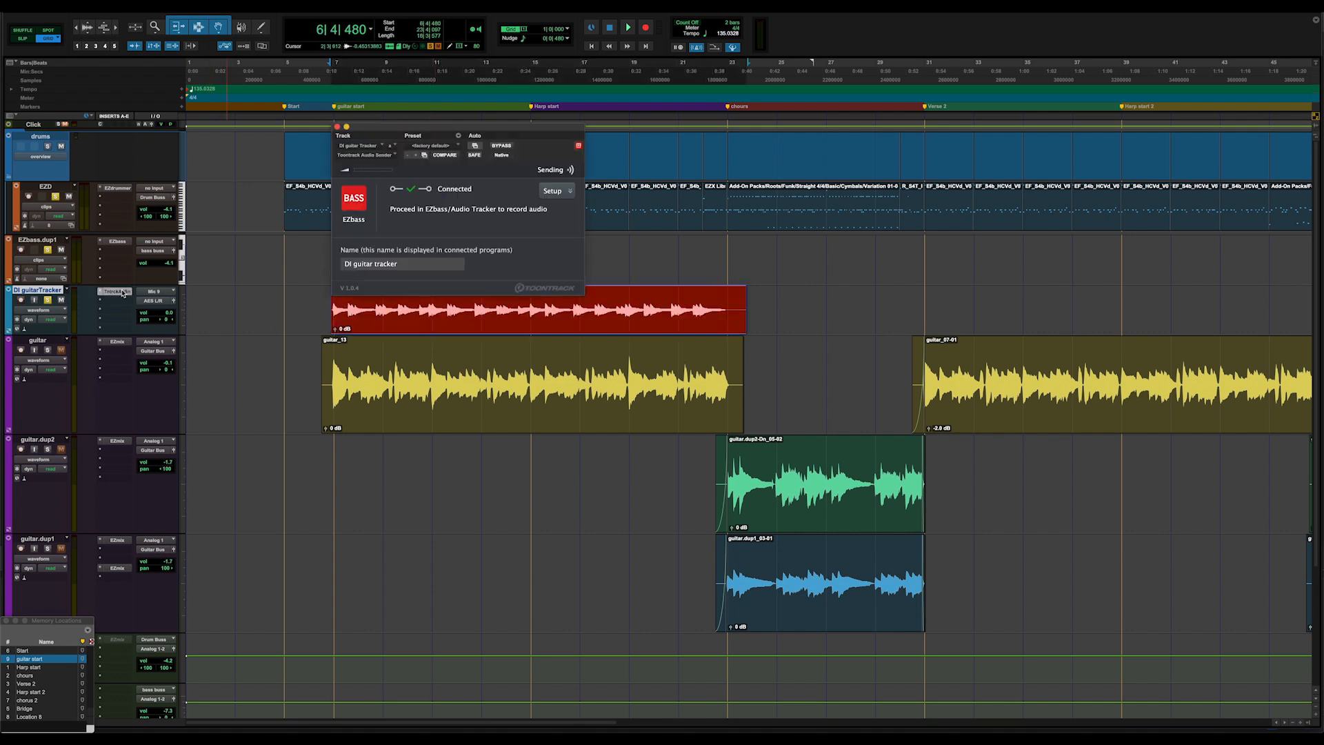
left_click(117, 242)
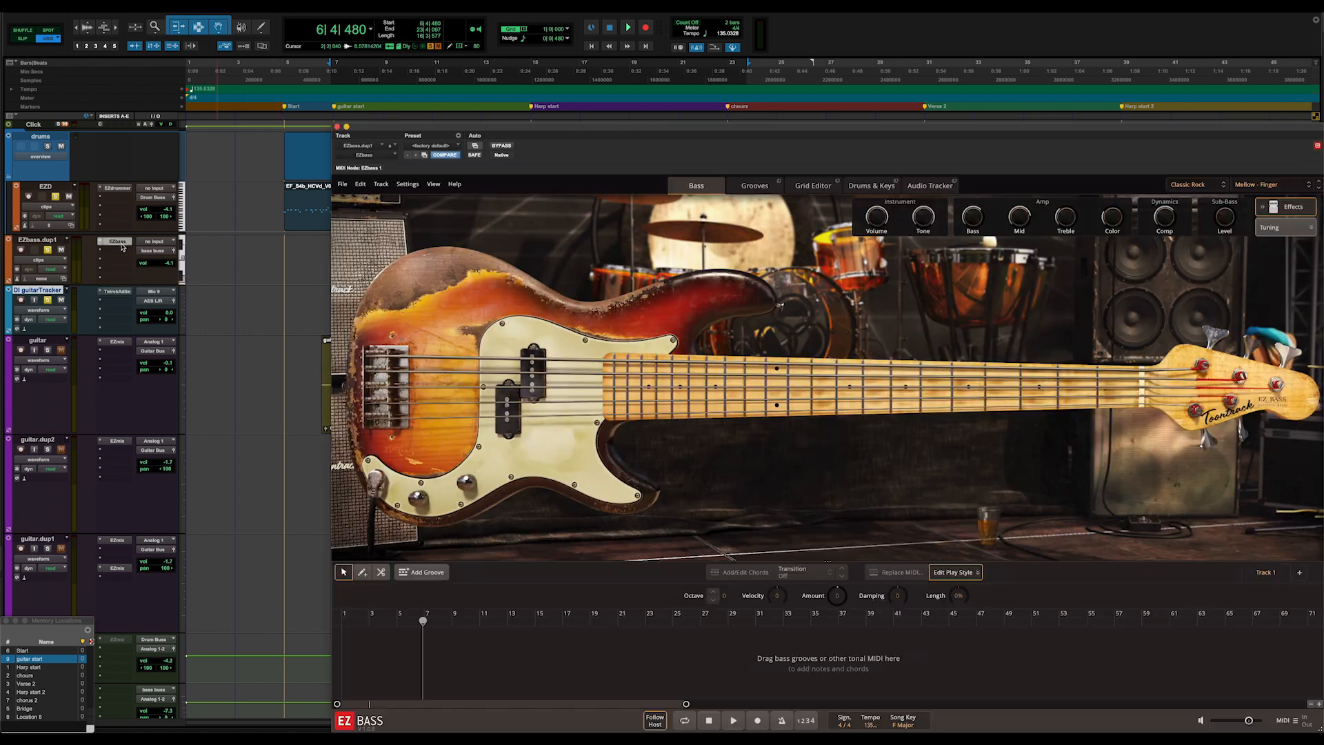
left_click(928, 188)
left_click(765, 721)
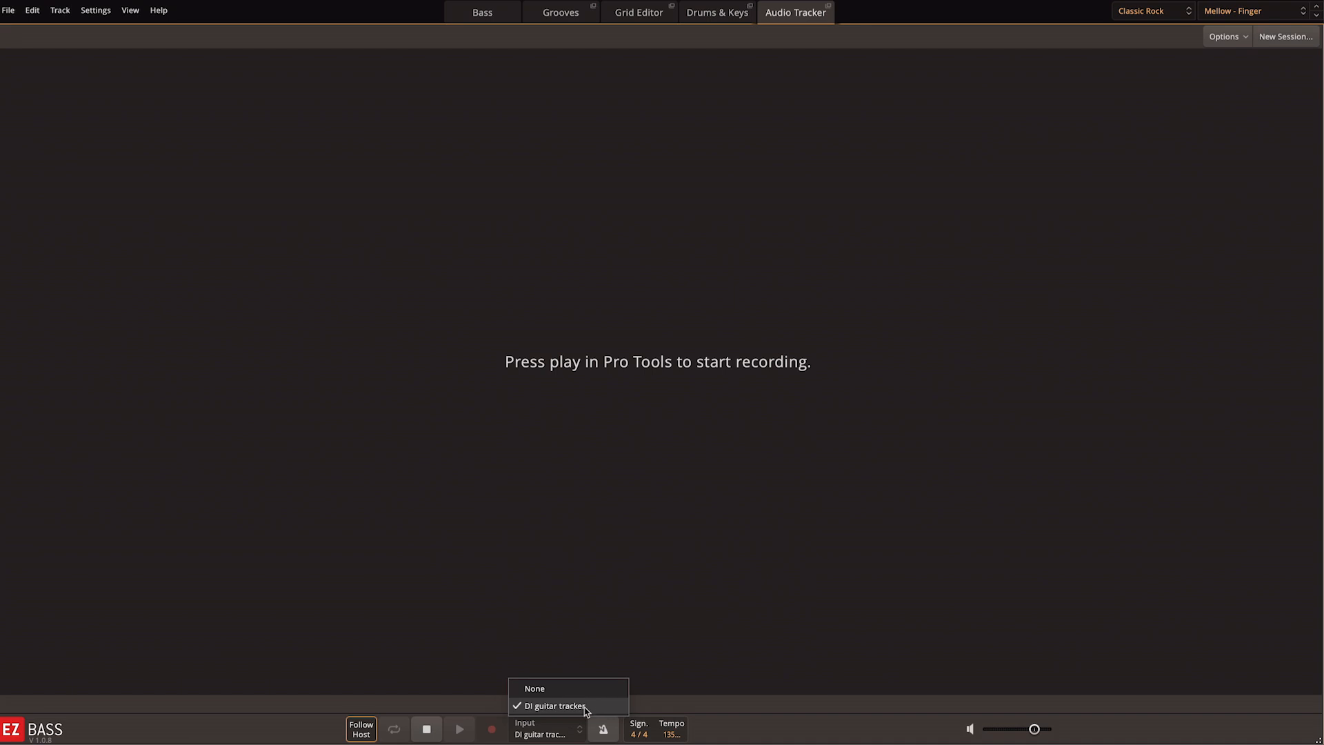
left_click(604, 708)
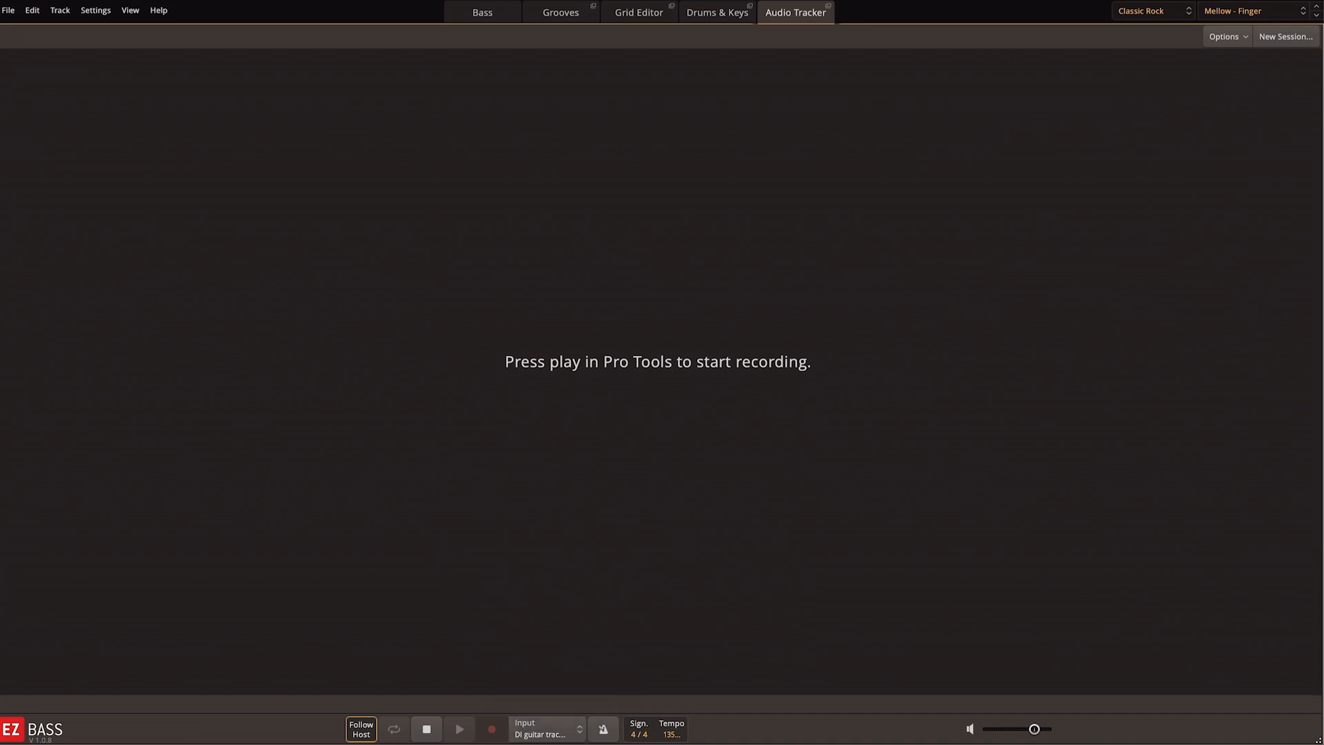
Record the guitar clip into the Audio Tracker and convert it as Guitar Audio to Bass MIDI at Pro Tools' current tempo, 135 BPM.
key("space")
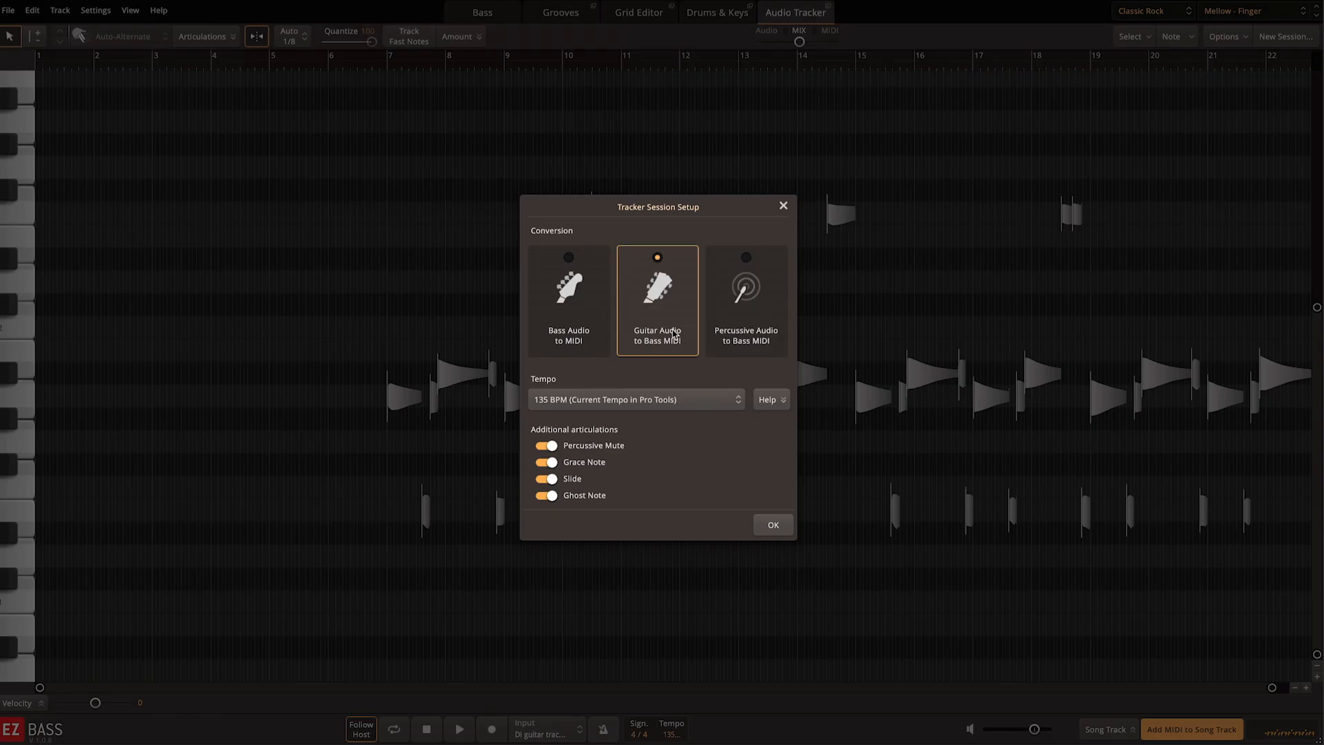
left_click(733, 407)
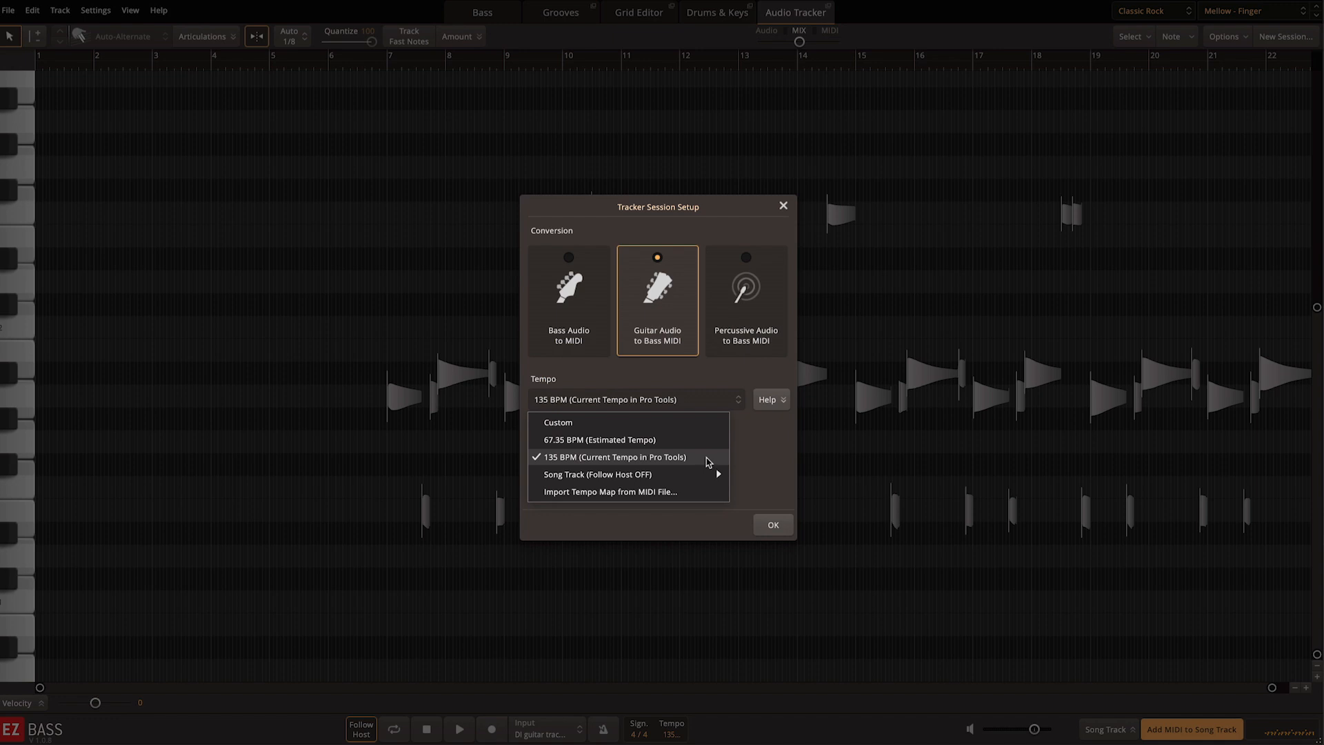
left_click(708, 459)
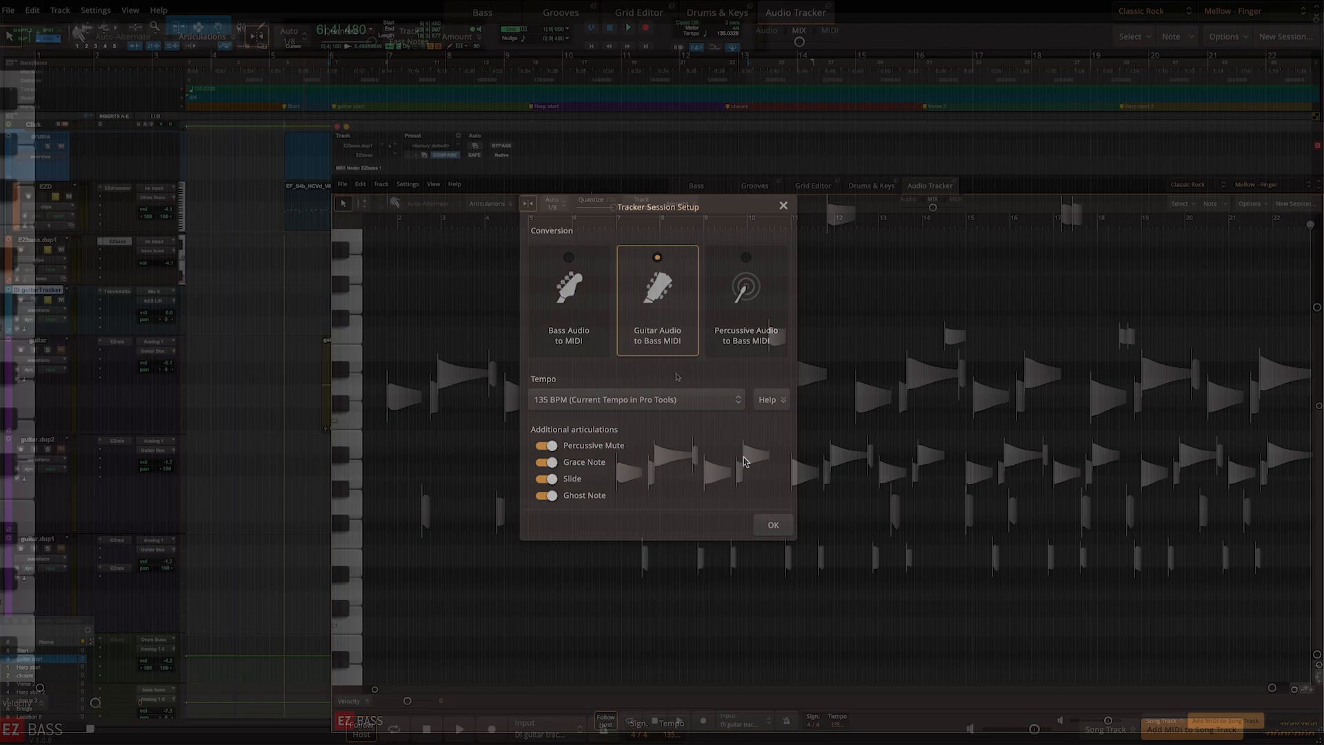
left_click(773, 525)
Select all tracked bass notes and quantize them to 1/16 at an amount of 100.
left_click_drag(554, 272, 1313, 635)
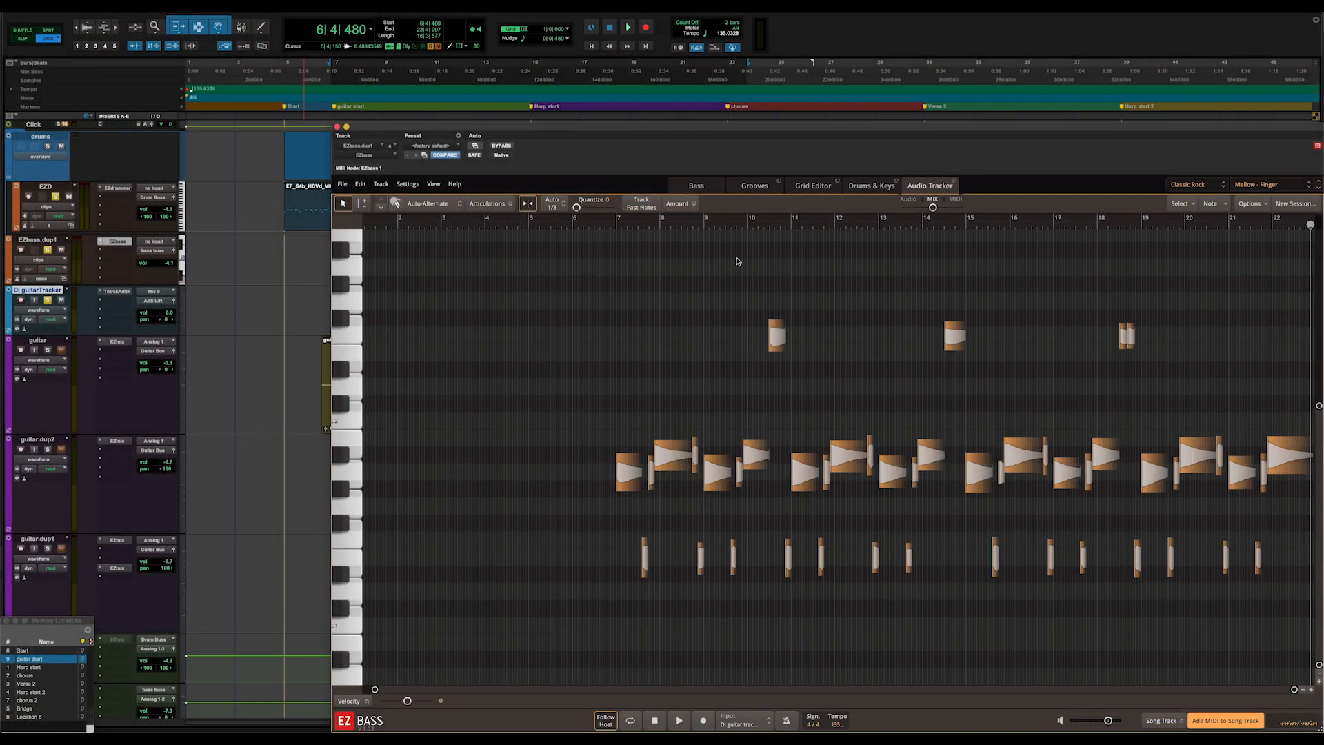
left_click(571, 207)
left_click(576, 311)
left_click_drag(576, 207, 960, 210)
Play the tracked bass with the drums and shift the tracker's mix balance fully to MIDI.
key("space")
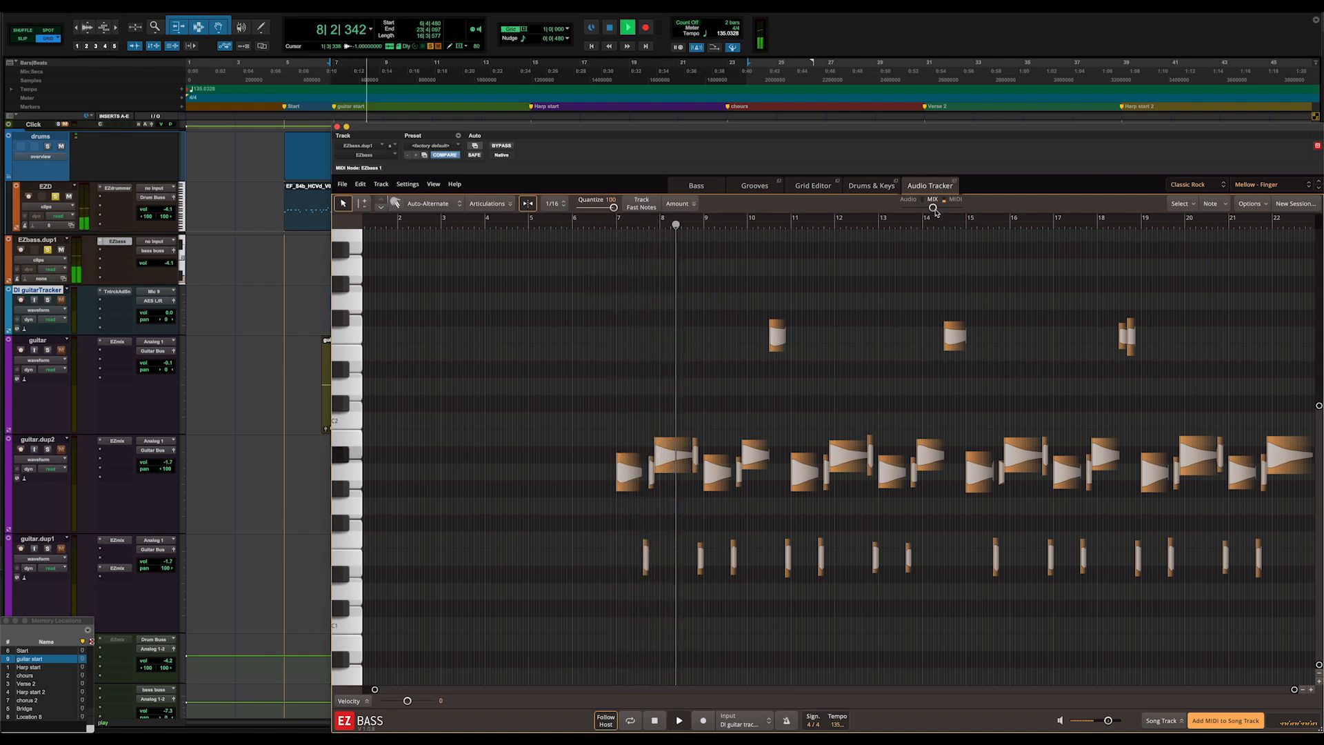
left_click_drag(934, 207, 963, 208)
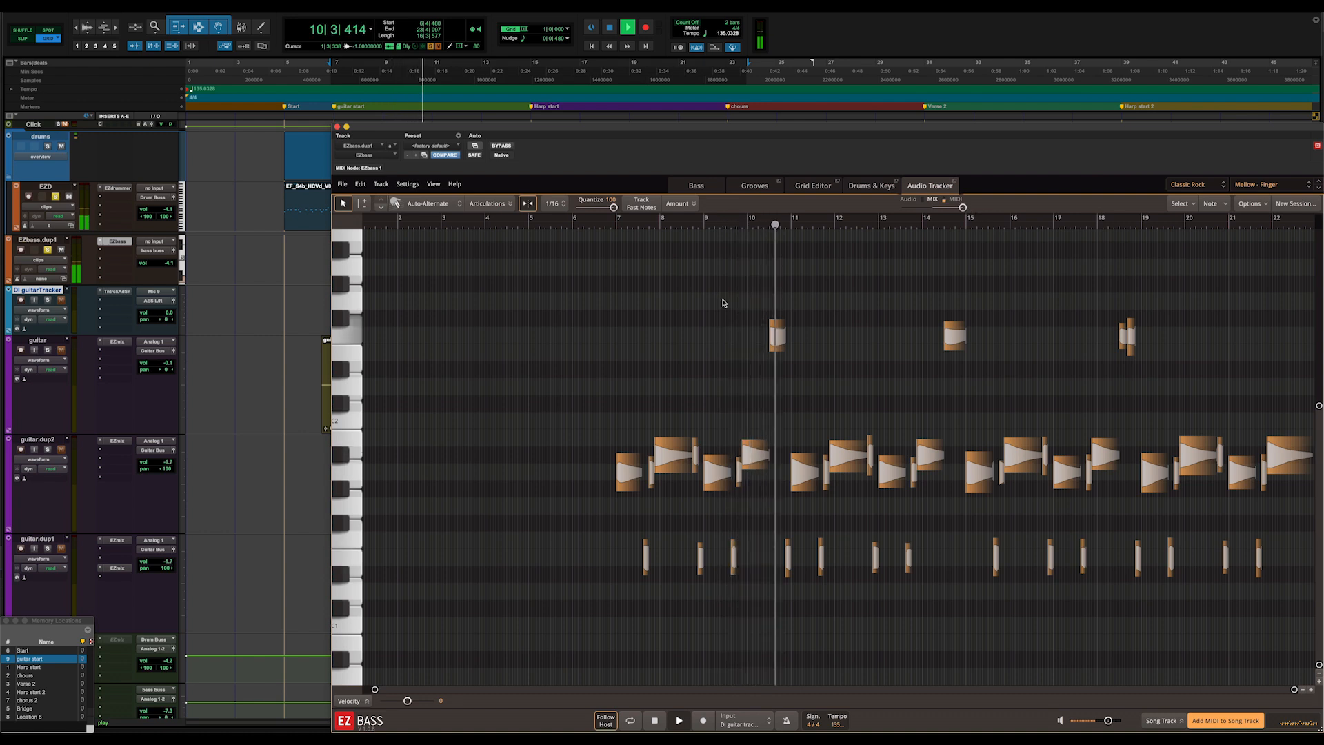
key("space")
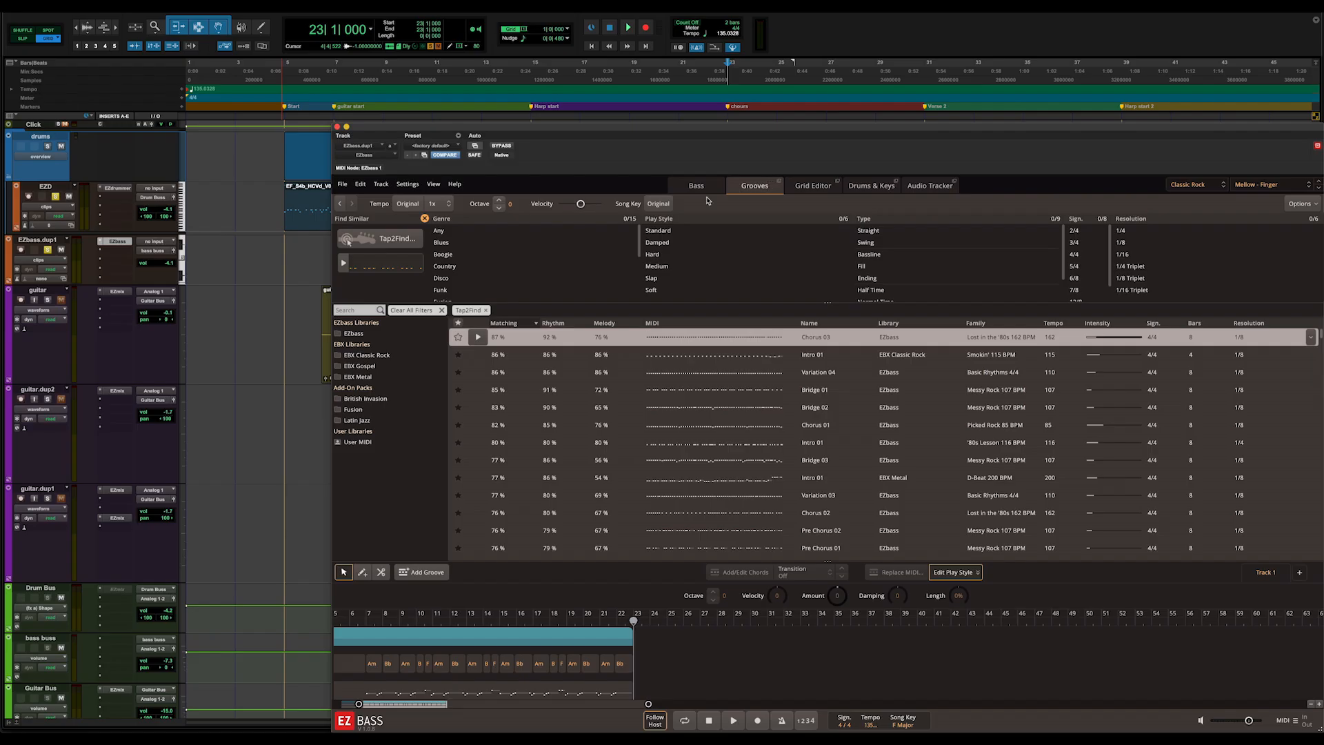
Search the bass grooves for matches to a two-bar rhythm clicked in Tap2Find at 1/16 resolution.
left_click(388, 244)
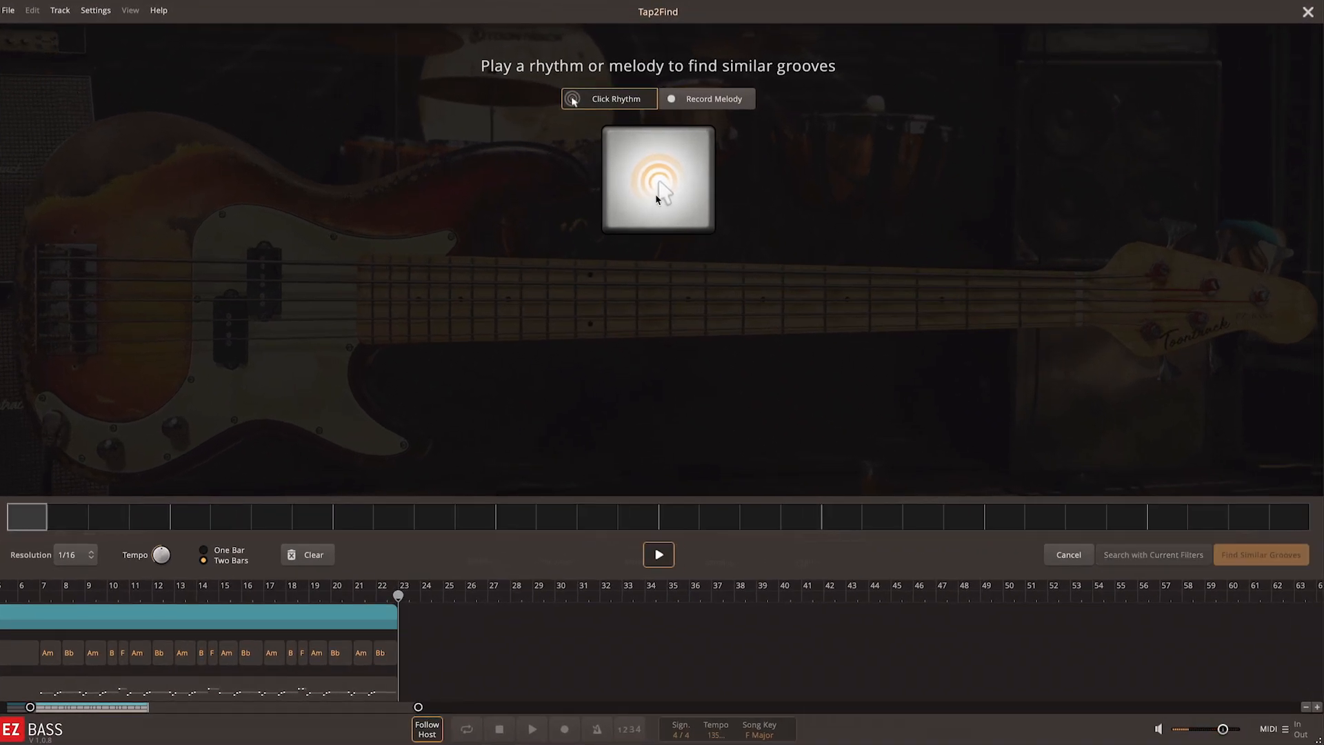
left_click(655, 195)
left_click(655, 195)
left_click(655, 195)
left_click(655, 195)
left_click(655, 195)
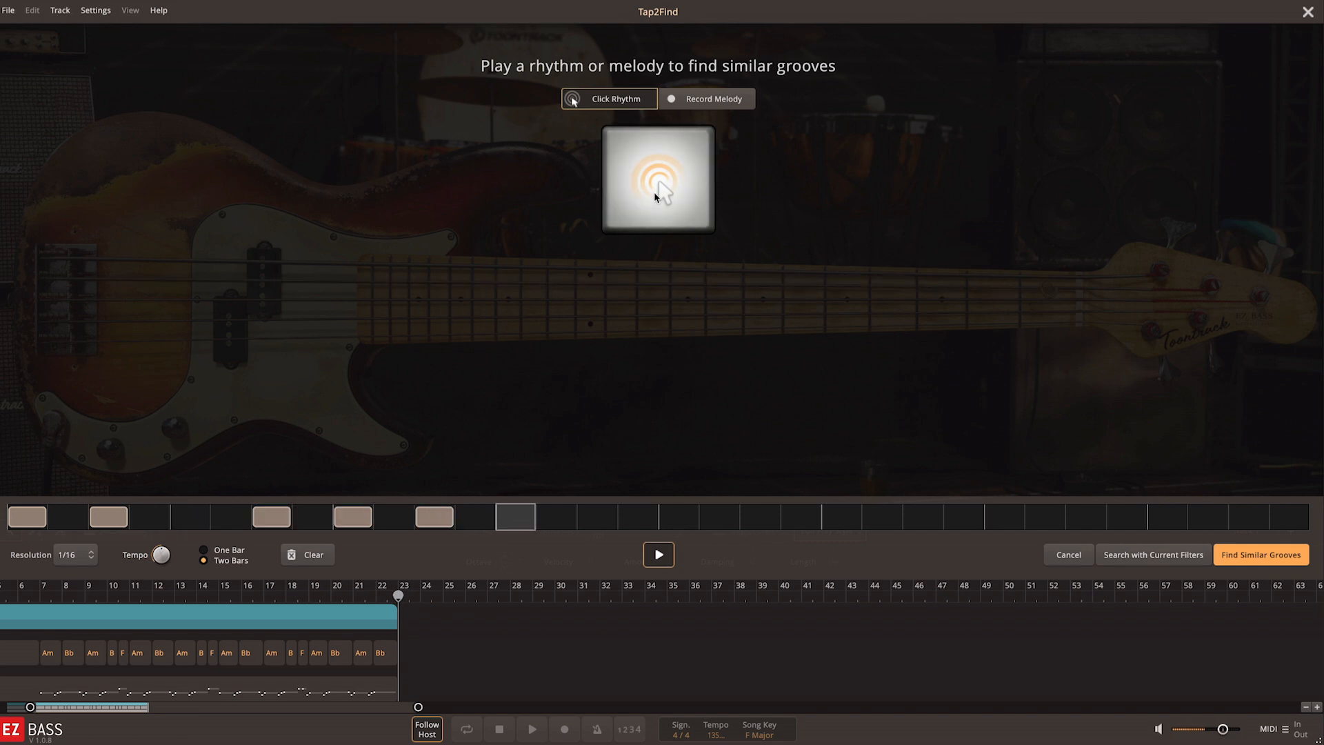
left_click(655, 196)
left_click(655, 197)
left_click(655, 197)
left_click(654, 197)
left_click(655, 197)
left_click(652, 198)
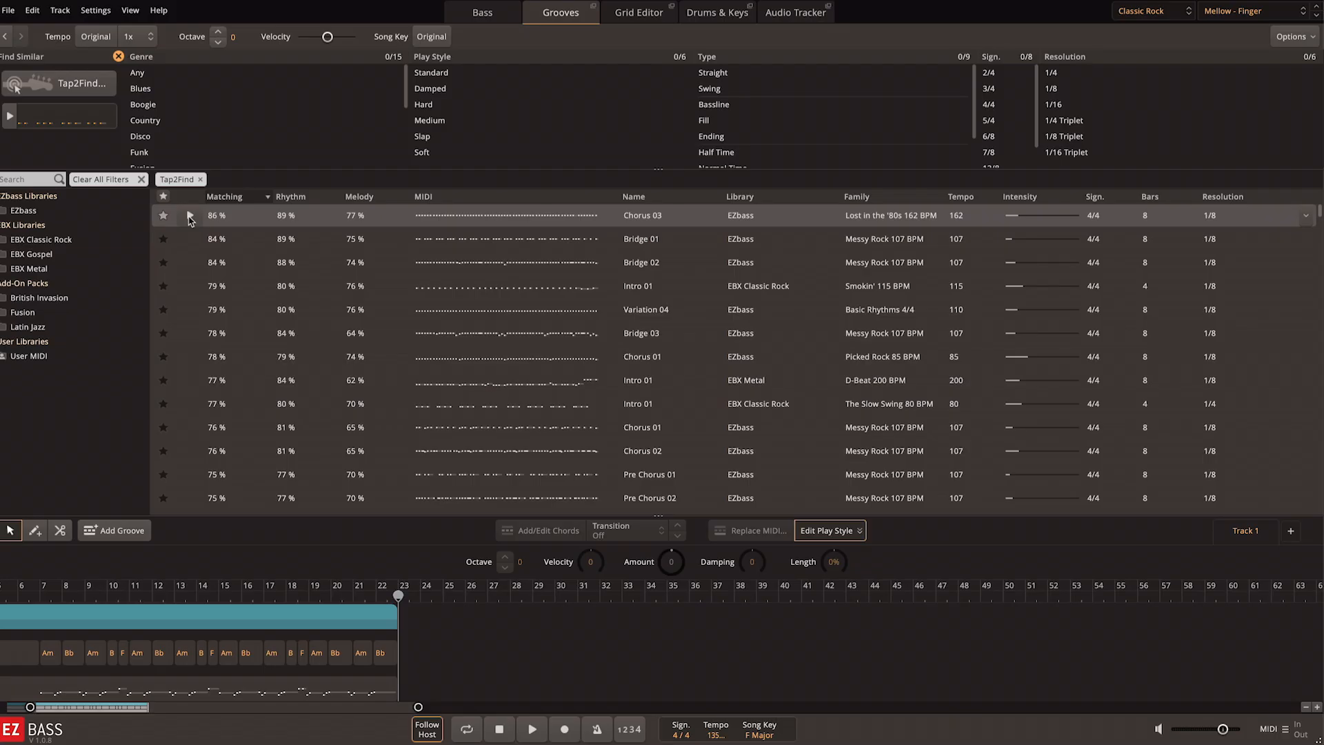
Audition the Chorus 03 groove from Lost in the '80s 162 BPM and place it on the EZbass song track at bar 23.
left_click(189, 216)
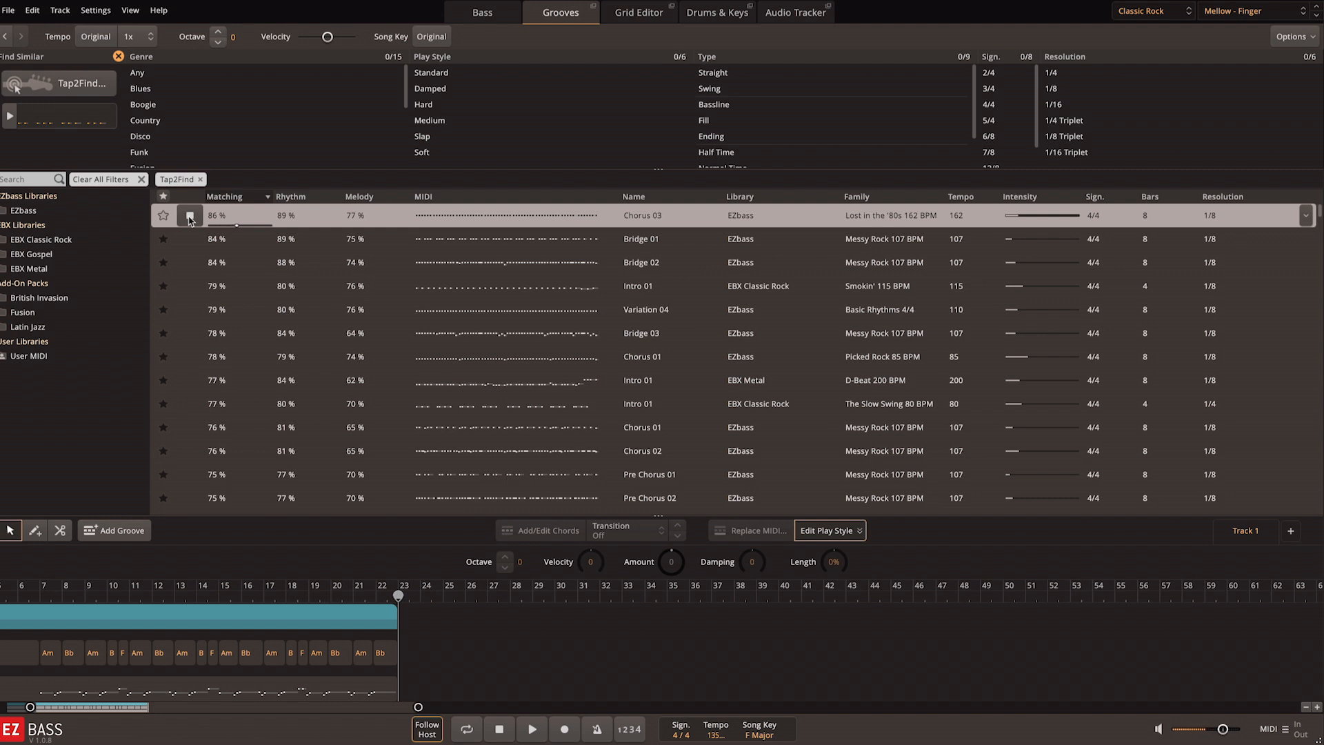
left_click_drag(473, 215, 406, 650)
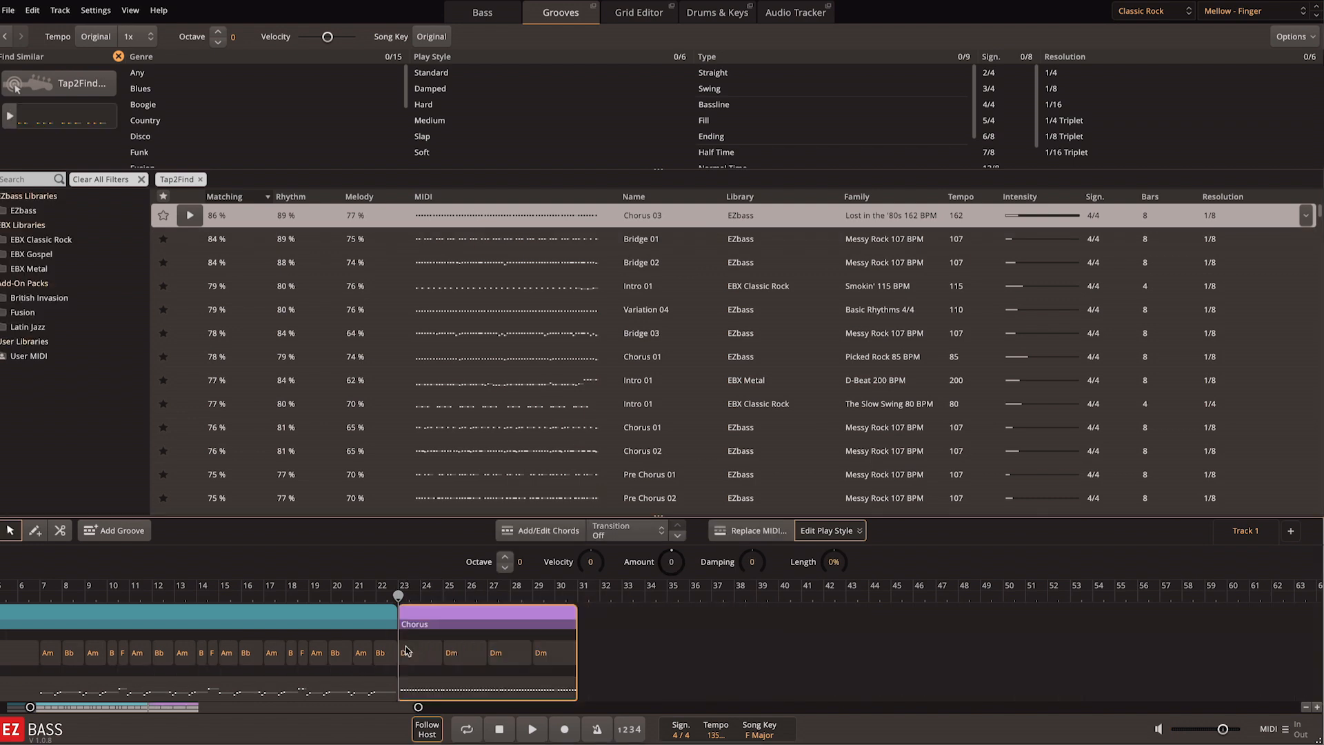
Split the chorus groove's second and fourth Dm chord blocks at bars 26 and 30.
scroll(442, 651, "up", 5)
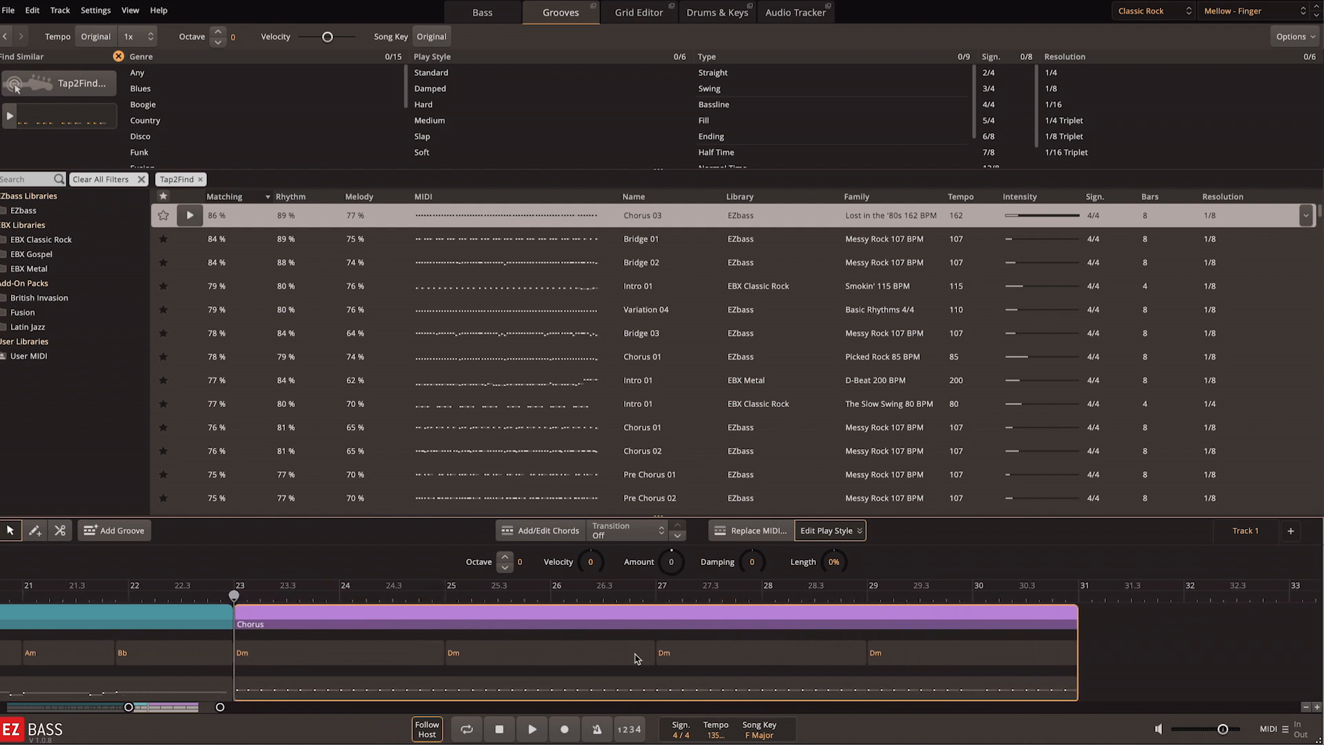
mouse_move(652, 650)
left_mouse_down()
mouse_move(524, 651)
mouse_move(661, 656)
left_mouse_up()
left_click_drag(755, 652, 984, 661)
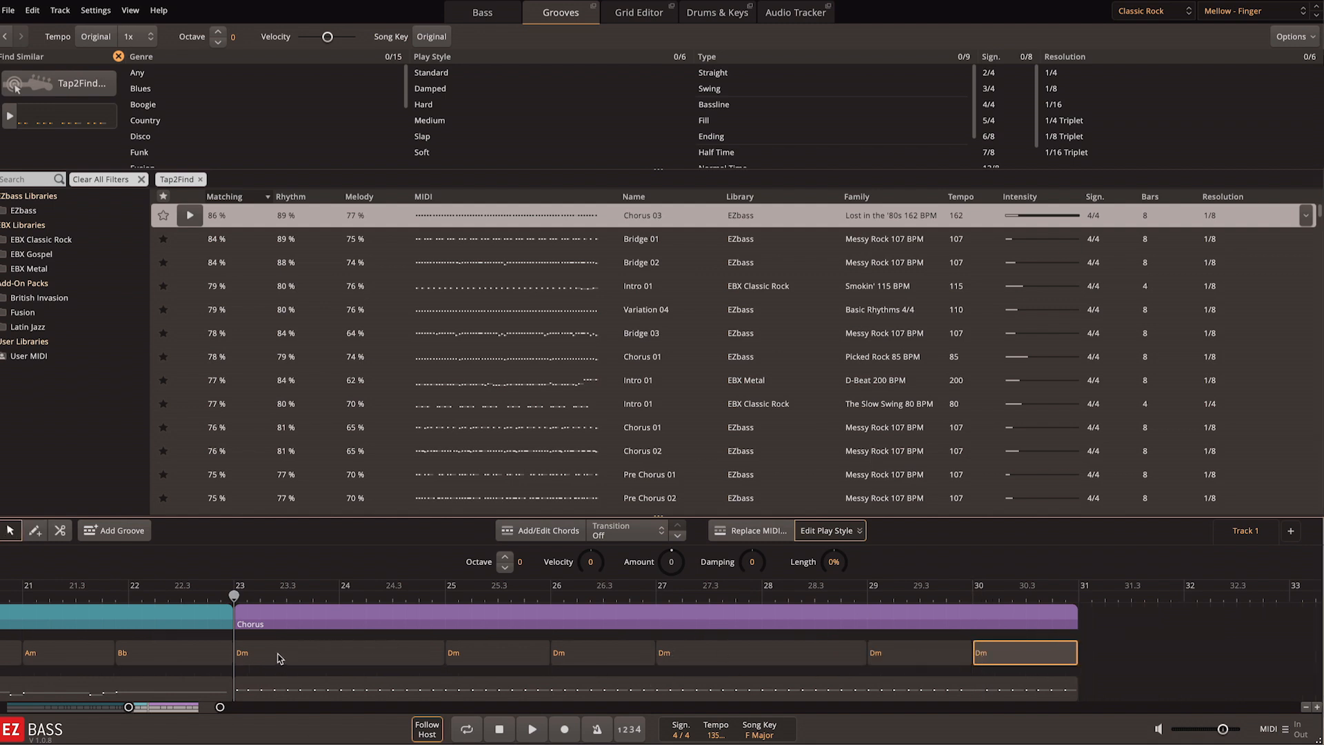
Change the first half of the chorus chords to Bb at bar 23, F at bar 25 and Ab at bar 26.
left_click(248, 656)
left_click(247, 656)
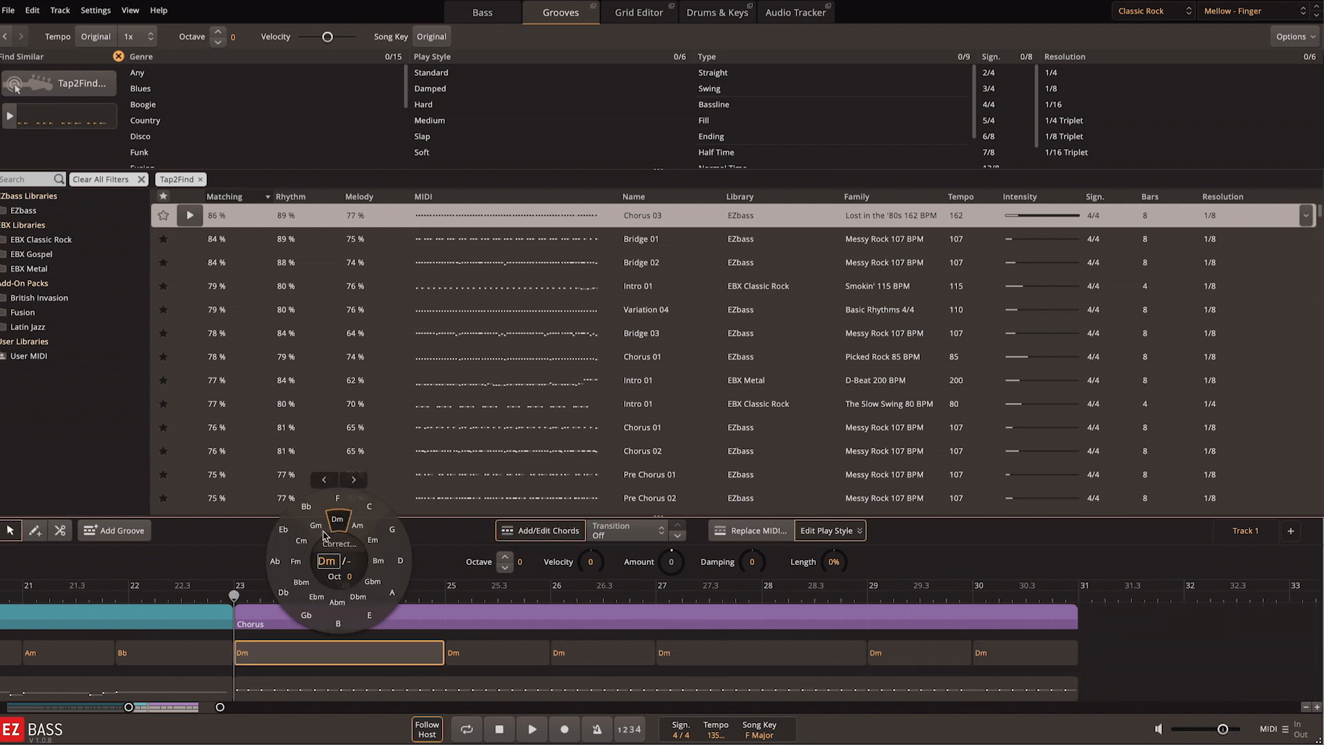
left_click(307, 507)
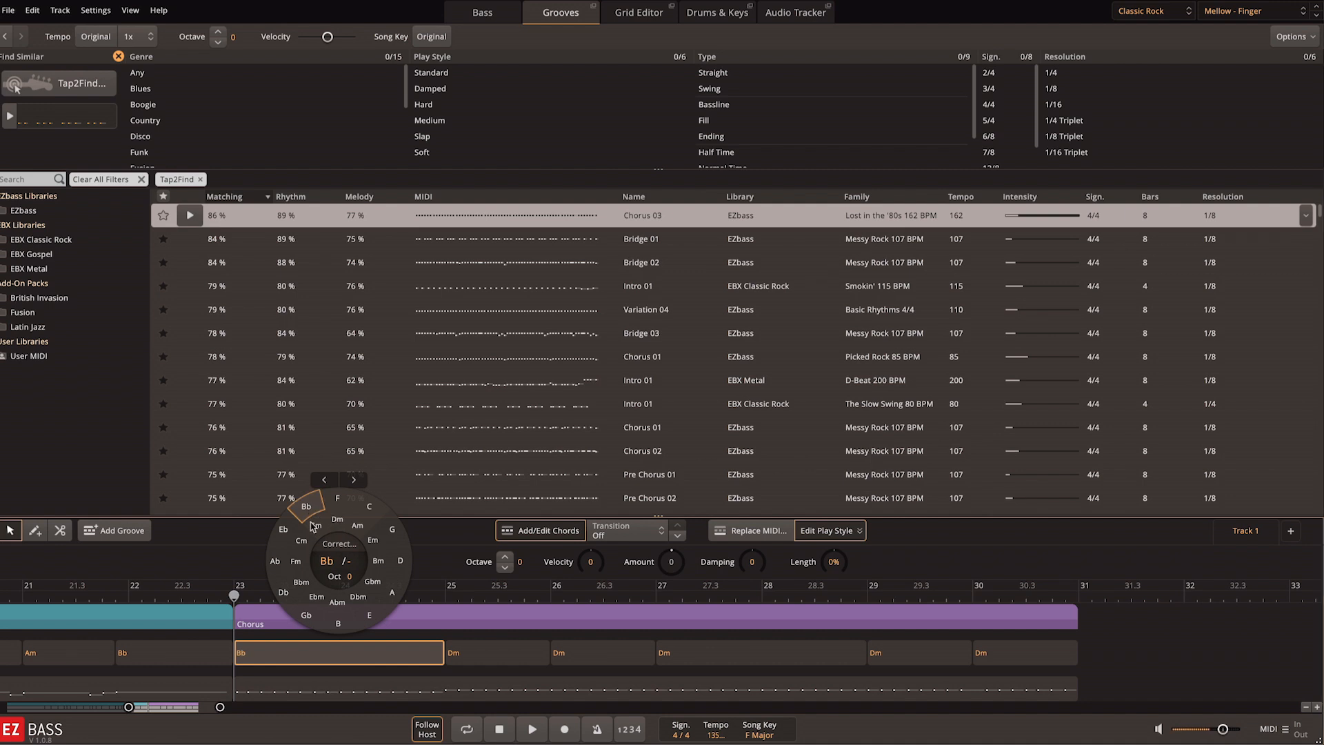
left_click(470, 656)
left_click(497, 499)
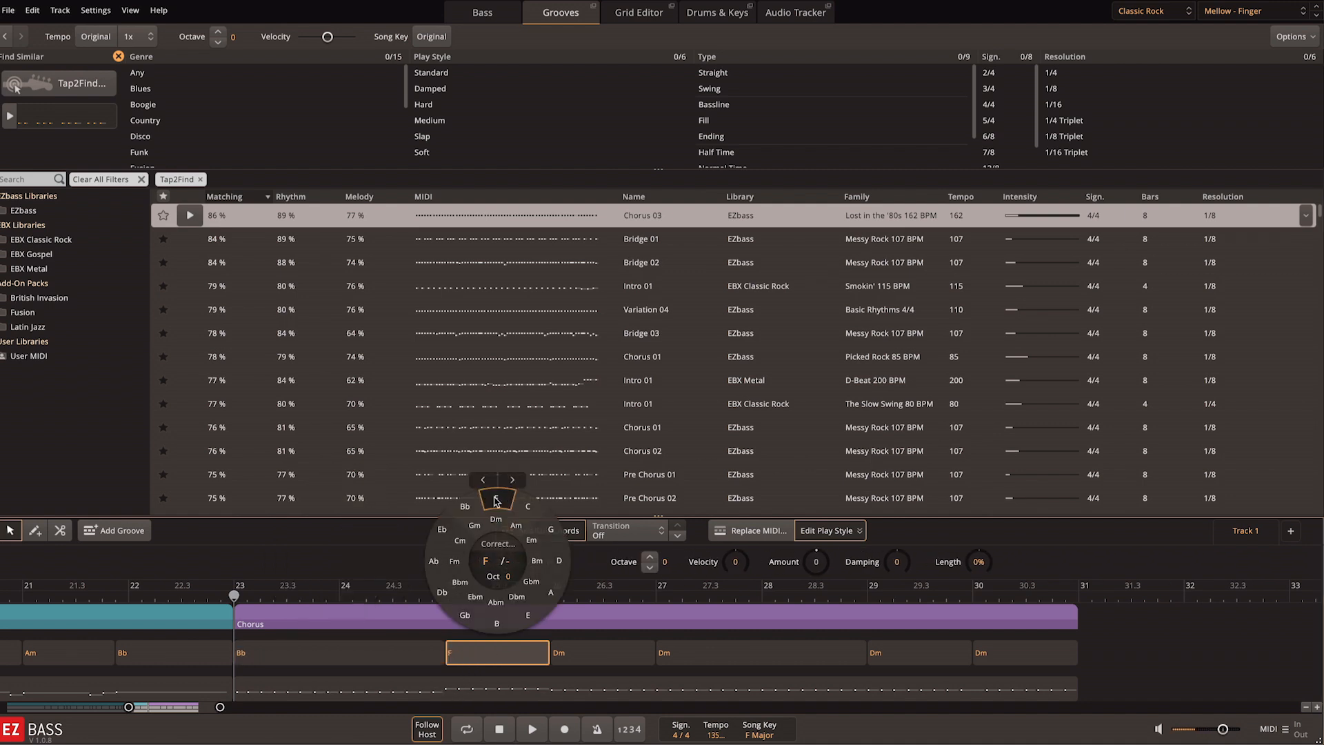
left_click(584, 657)
left_click(540, 562)
Change the remaining chorus chords to Bb at bar 27, F at bar 29 and Ab at bar 30, and return the playhead to bar 23.
left_click(686, 652)
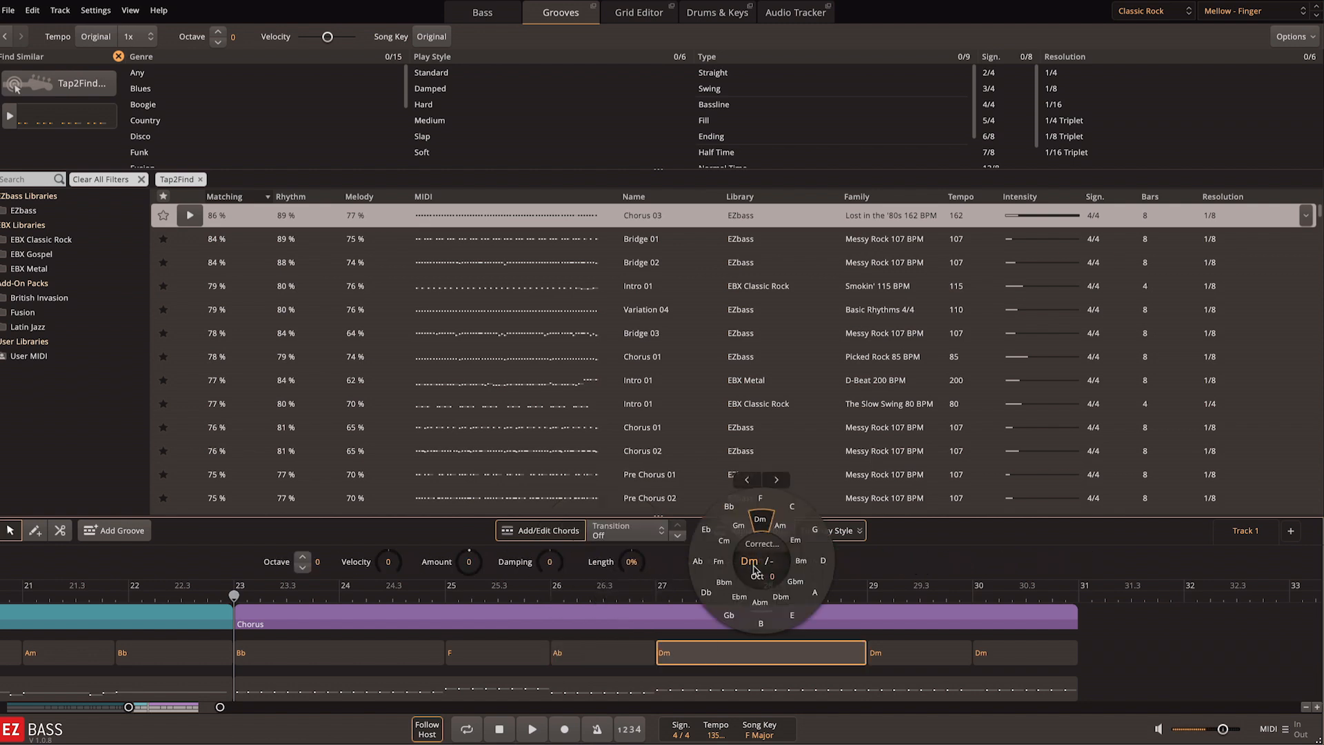
left_click(730, 509)
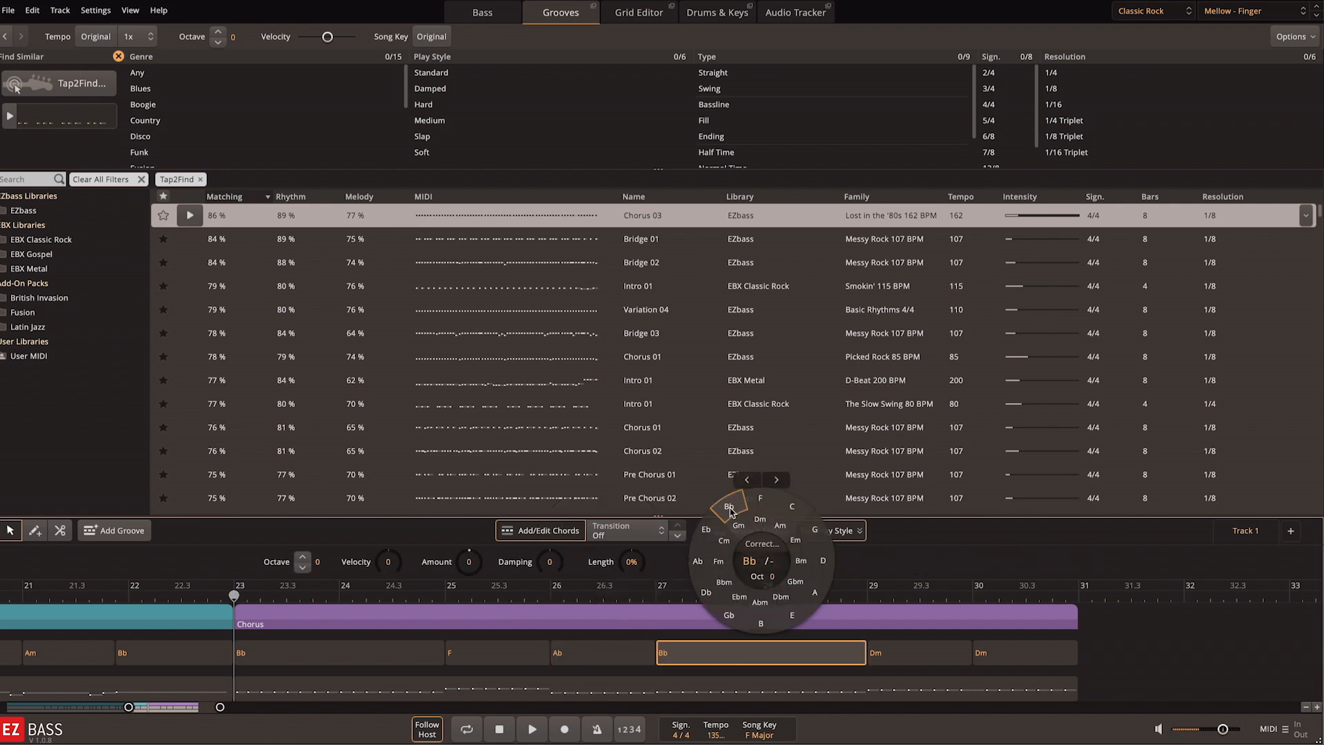
left_click(899, 664)
left_click(918, 507)
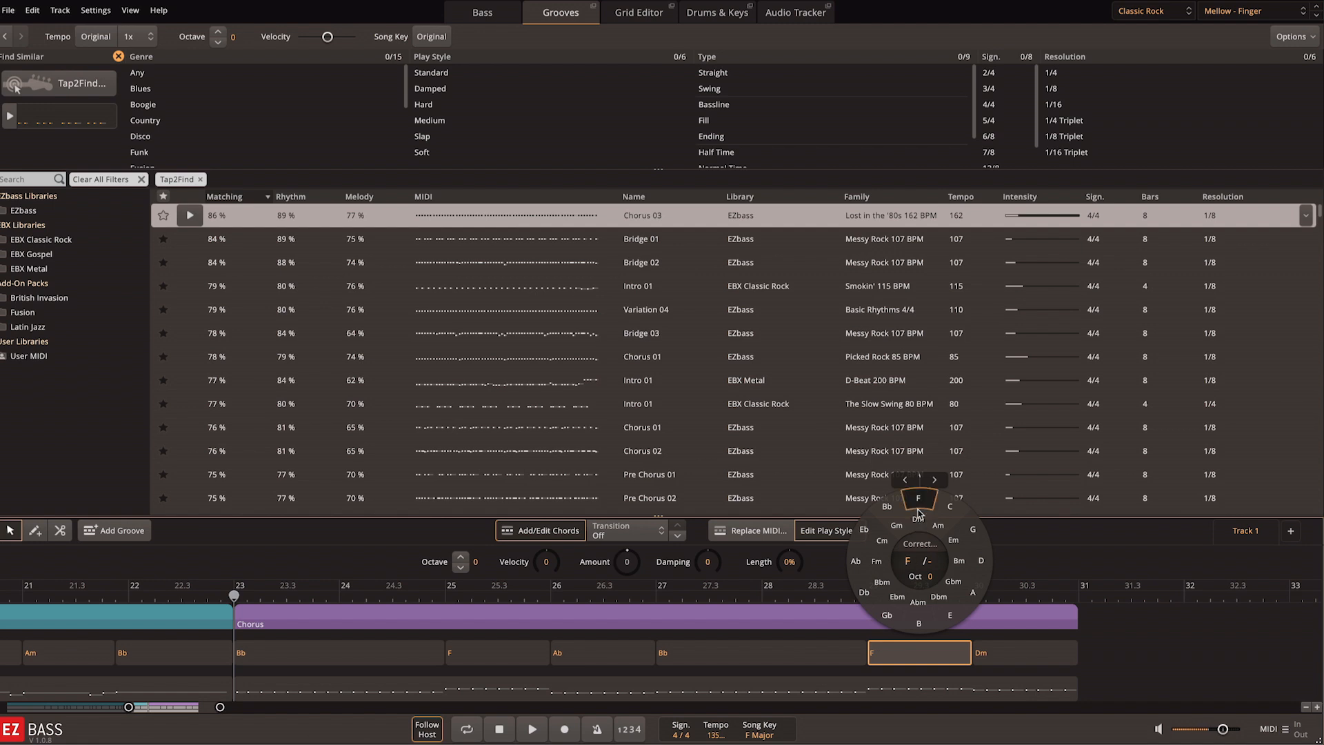
left_click(999, 655)
left_click(961, 567)
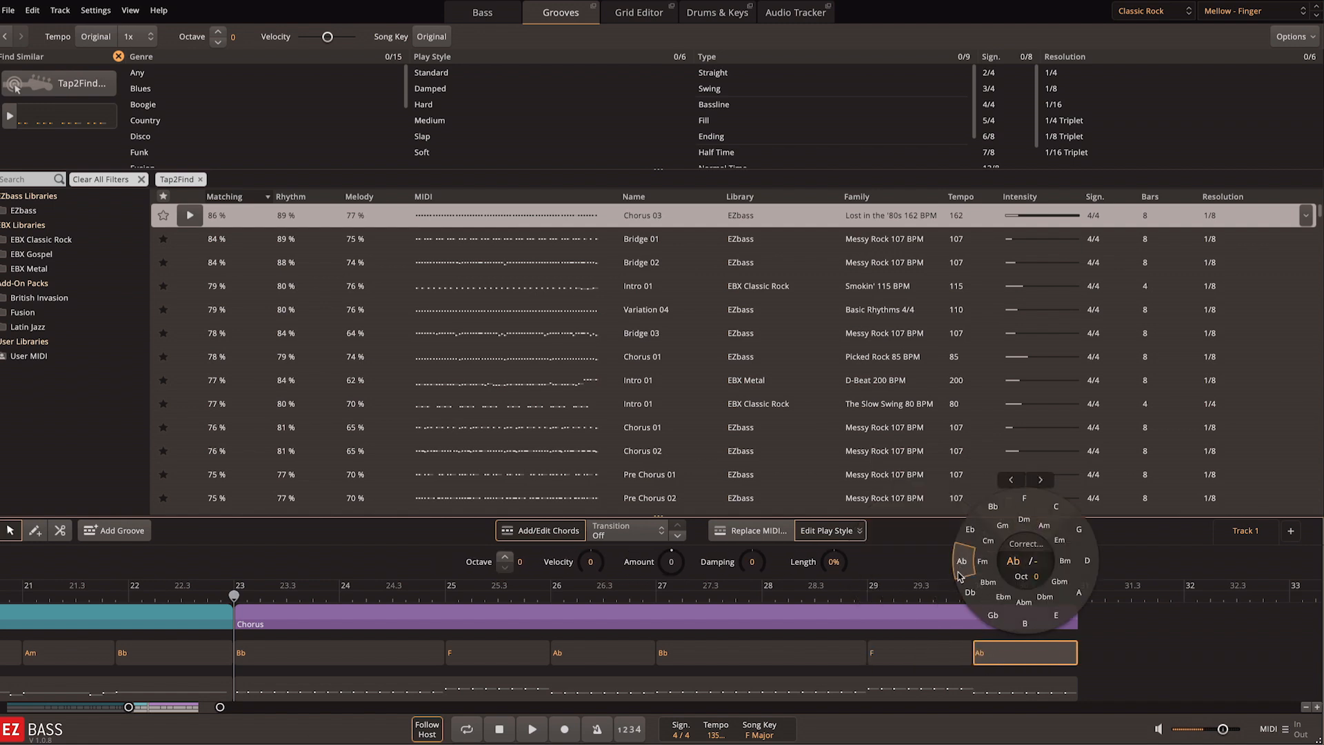
left_click(235, 594)
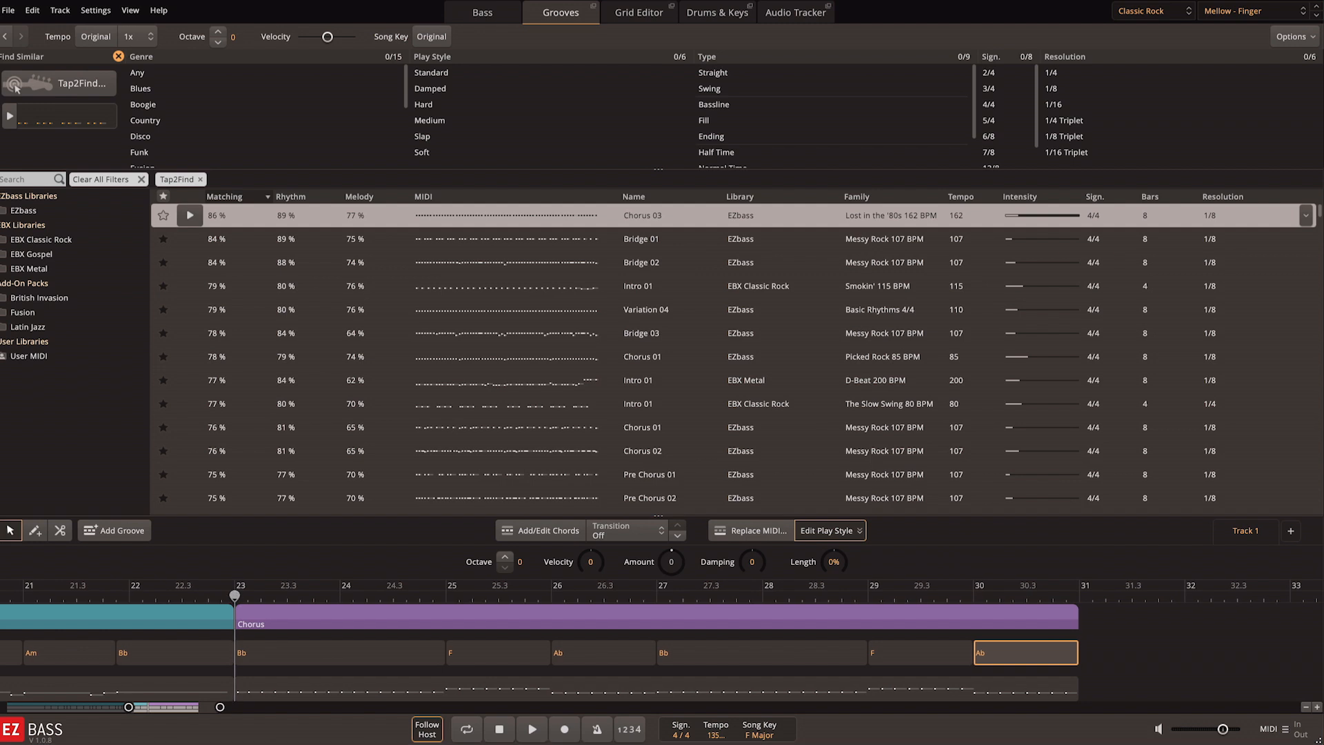
Play the chorus bass part and lower the F chords at bars 25 and 29 by one octave.
key("space")
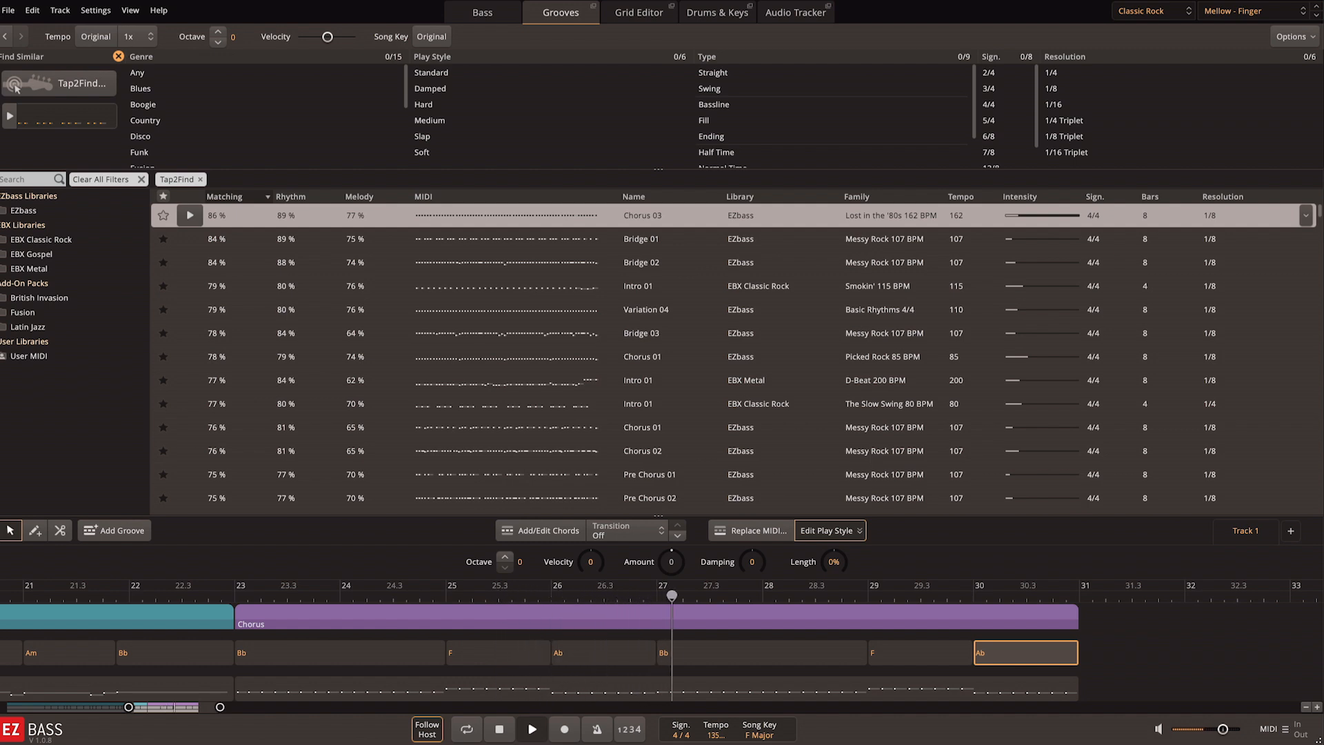
left_click(512, 660)
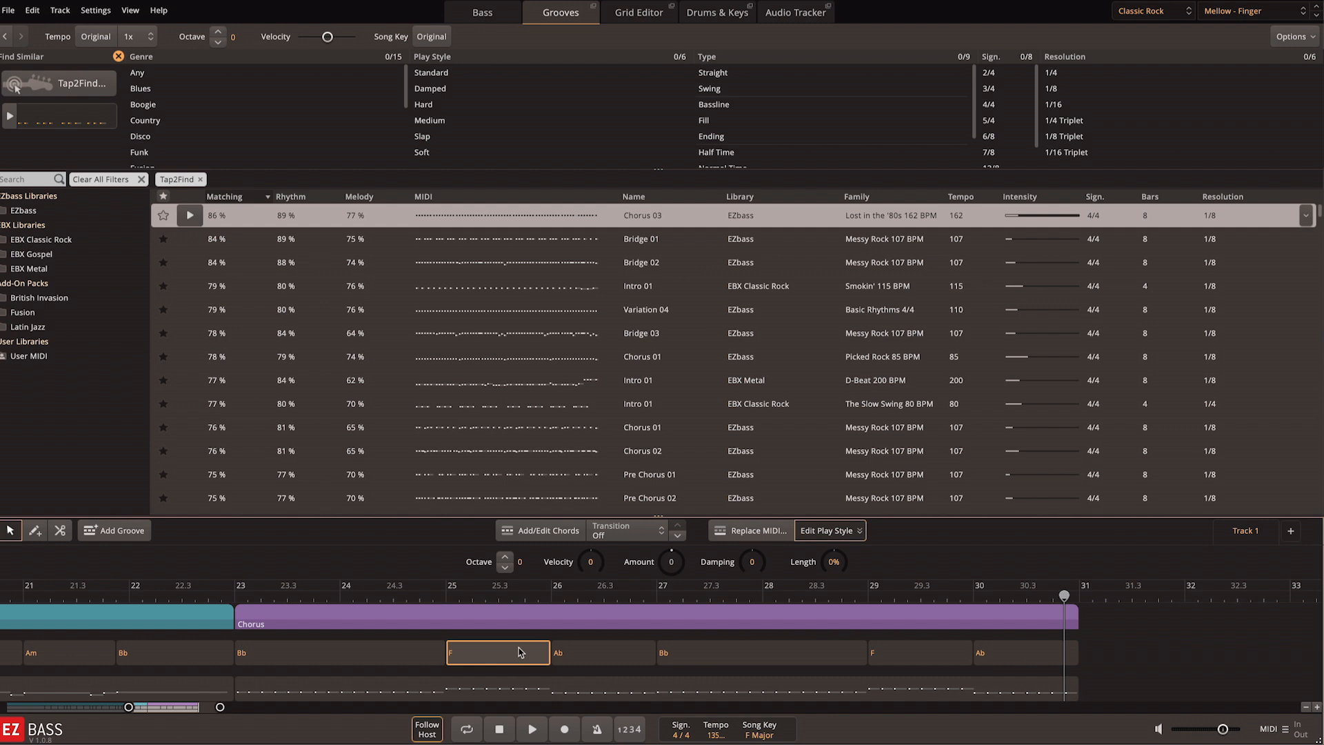
left_click(905, 650)
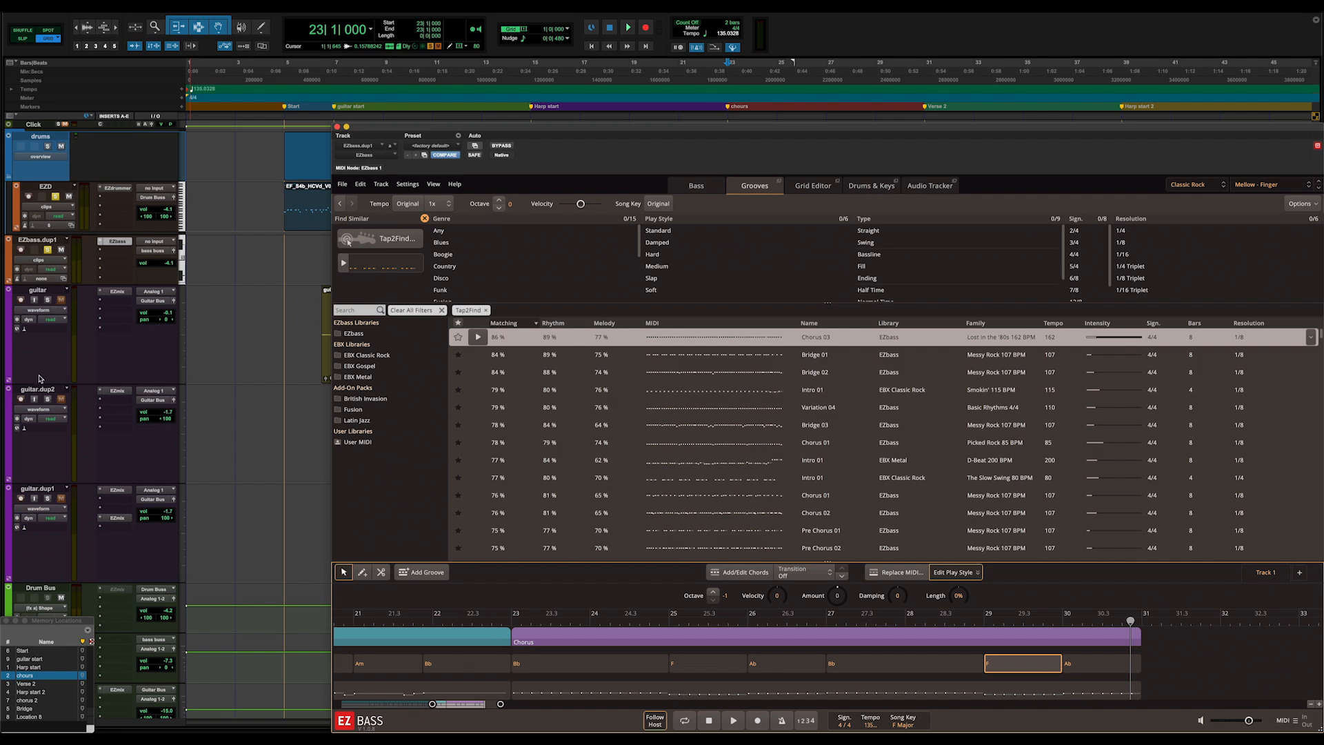
Solo the guitar.dup2 and guitar.dup1 tracks and play the chorus with drums, bass and guitars from bar 23.
left_click(48, 399)
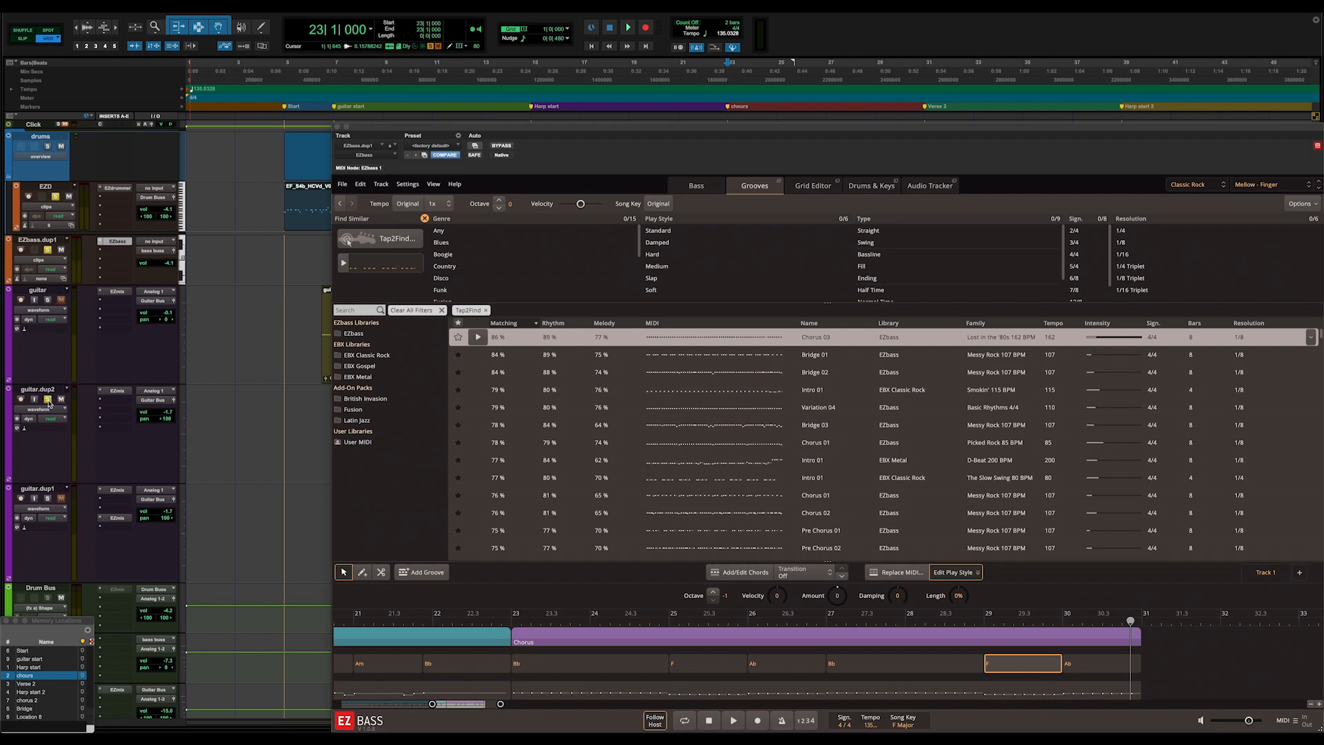
key("space")
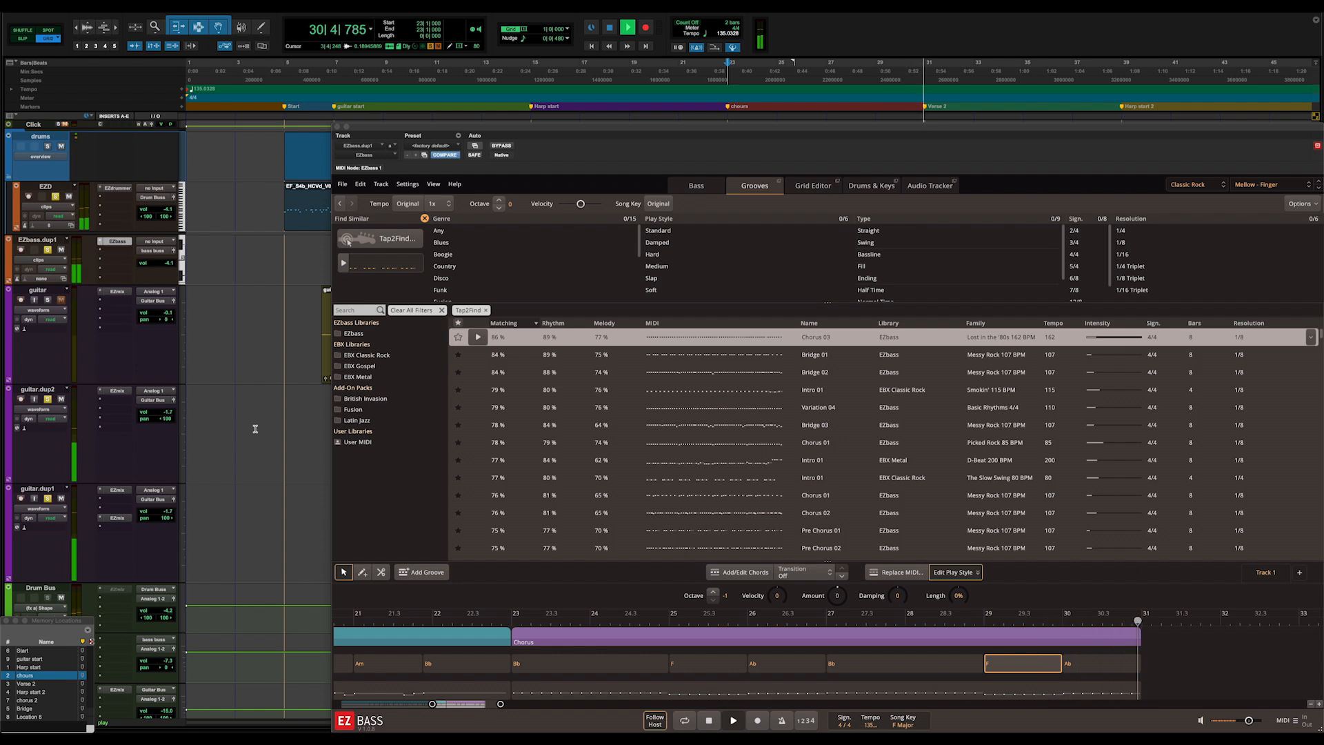
key("space")
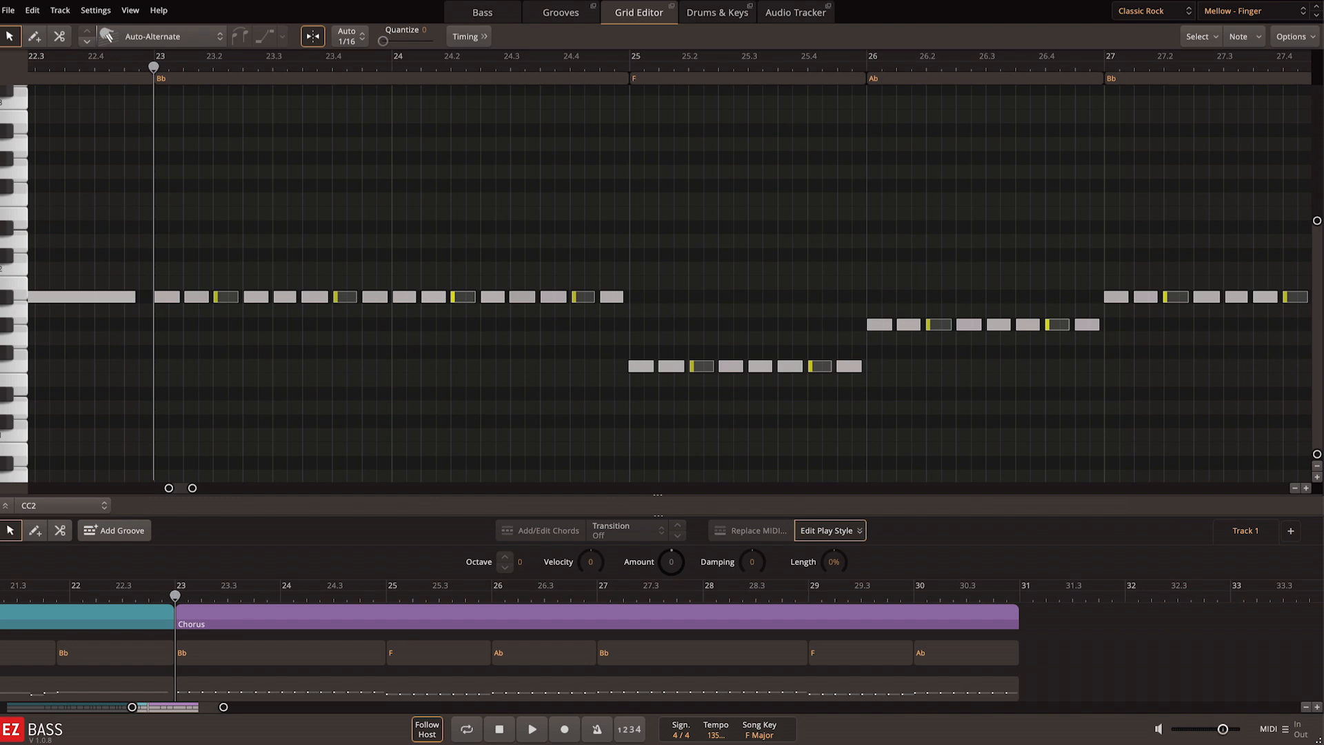
Audition the Short 2 and Medium 1 transitions on the Bb chord at bar 23 and set it to Medium 2.
left_click(292, 657)
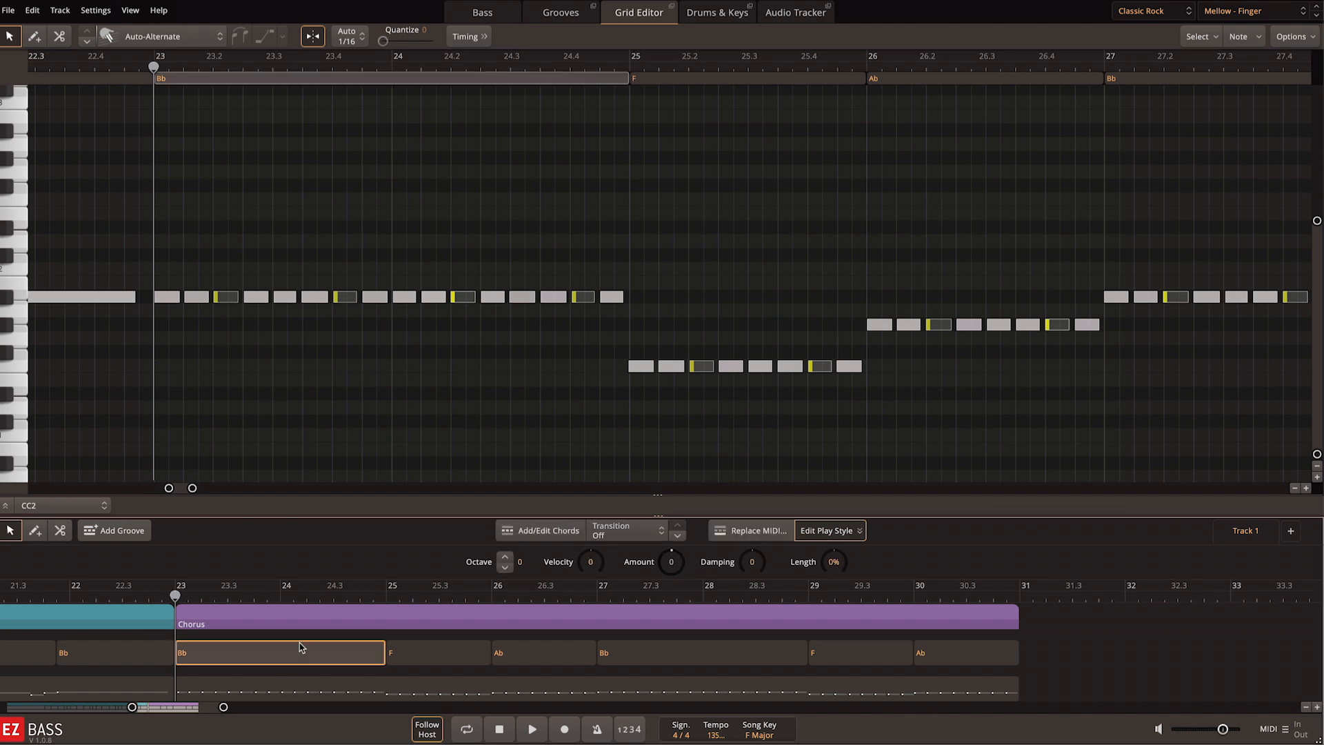
left_click(662, 533)
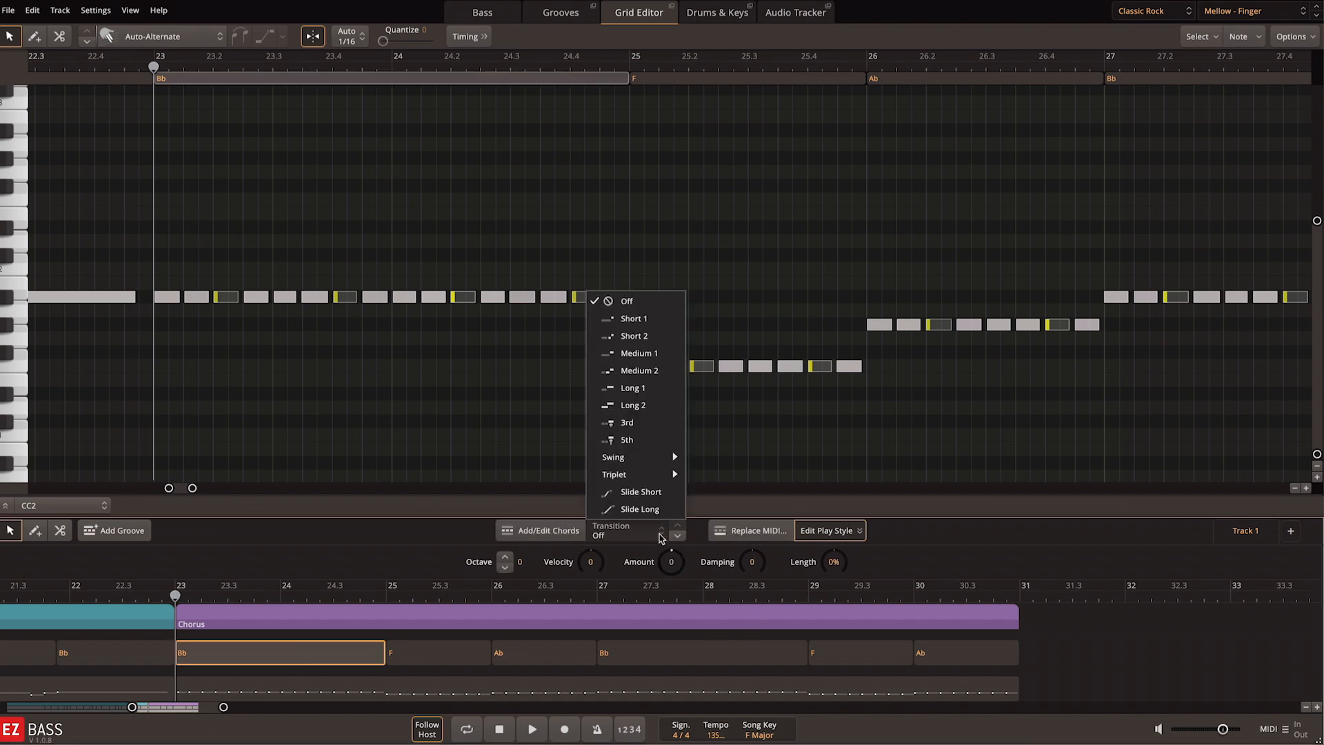
left_click(667, 329)
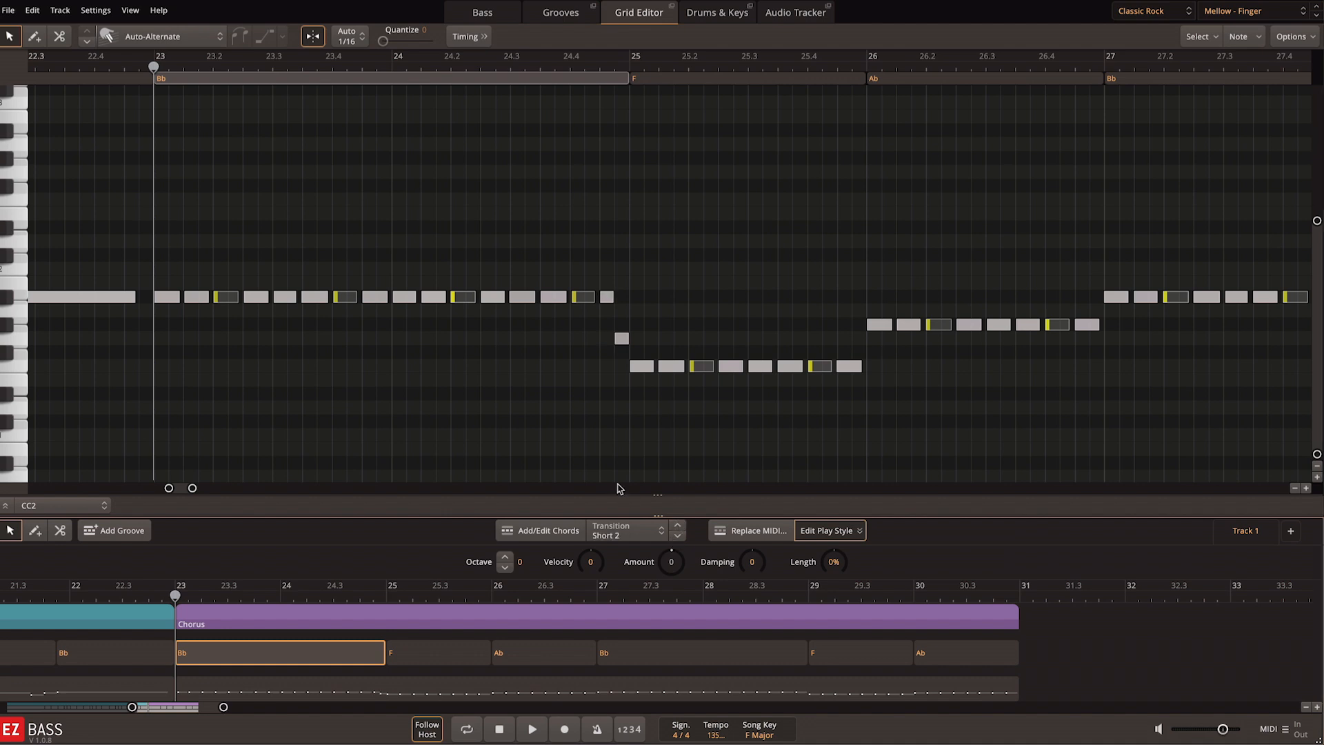
key("space")
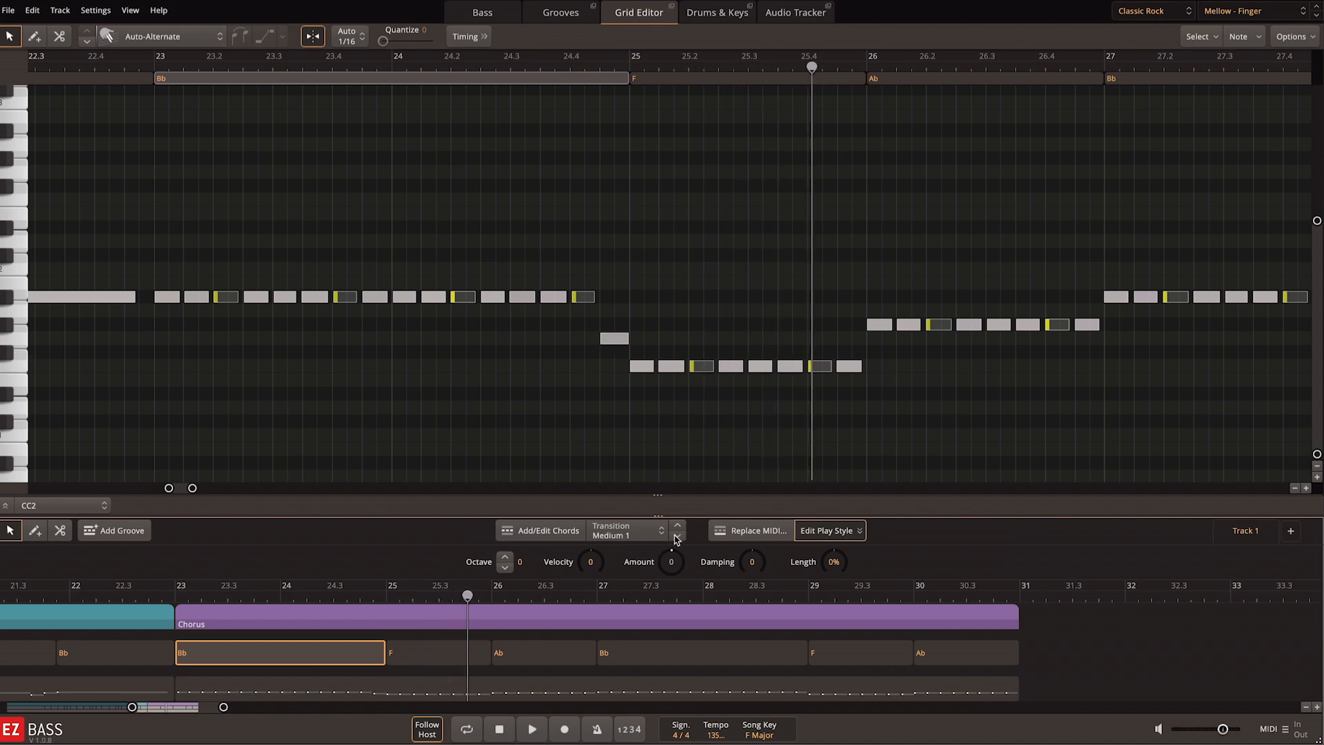
key("space")
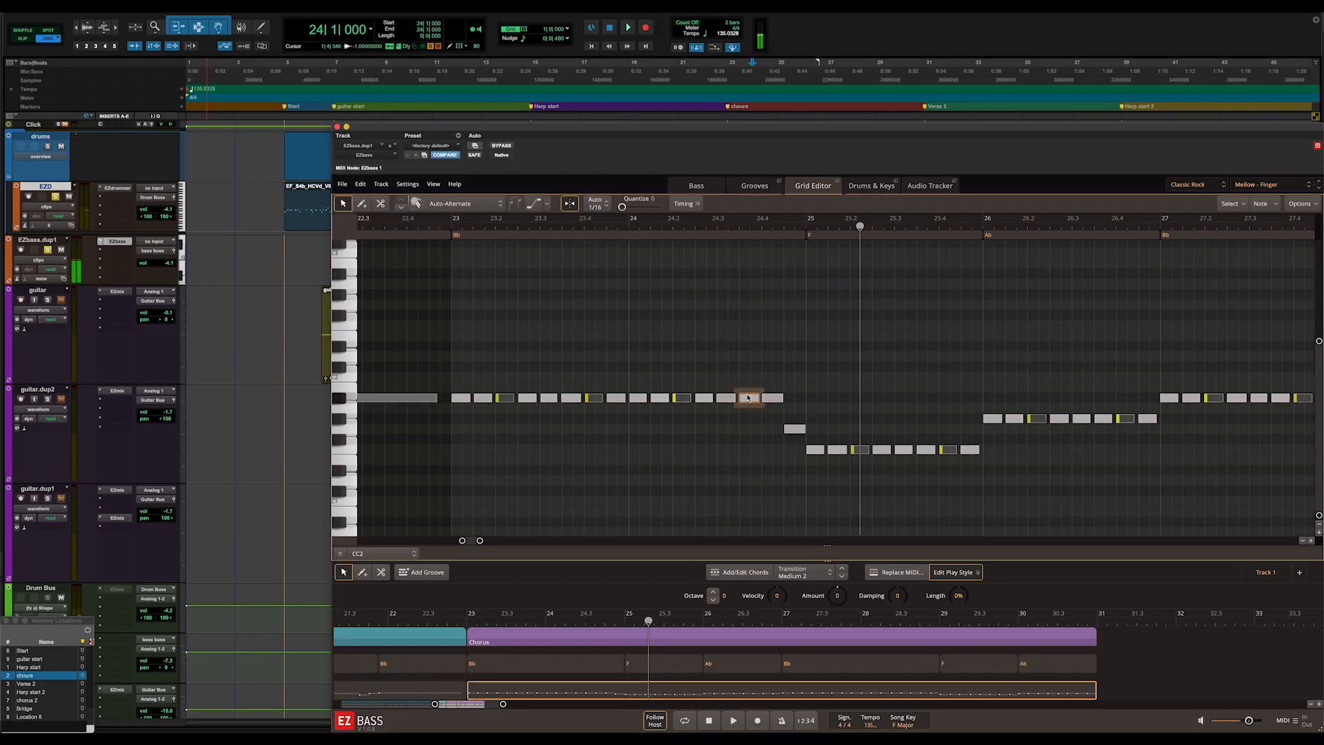
Raise the Bb note just before beat 24.4 by two semitones, play the transition back, and select the F chord at bar 25.
left_click_drag(748, 398, 749, 377)
key("space")
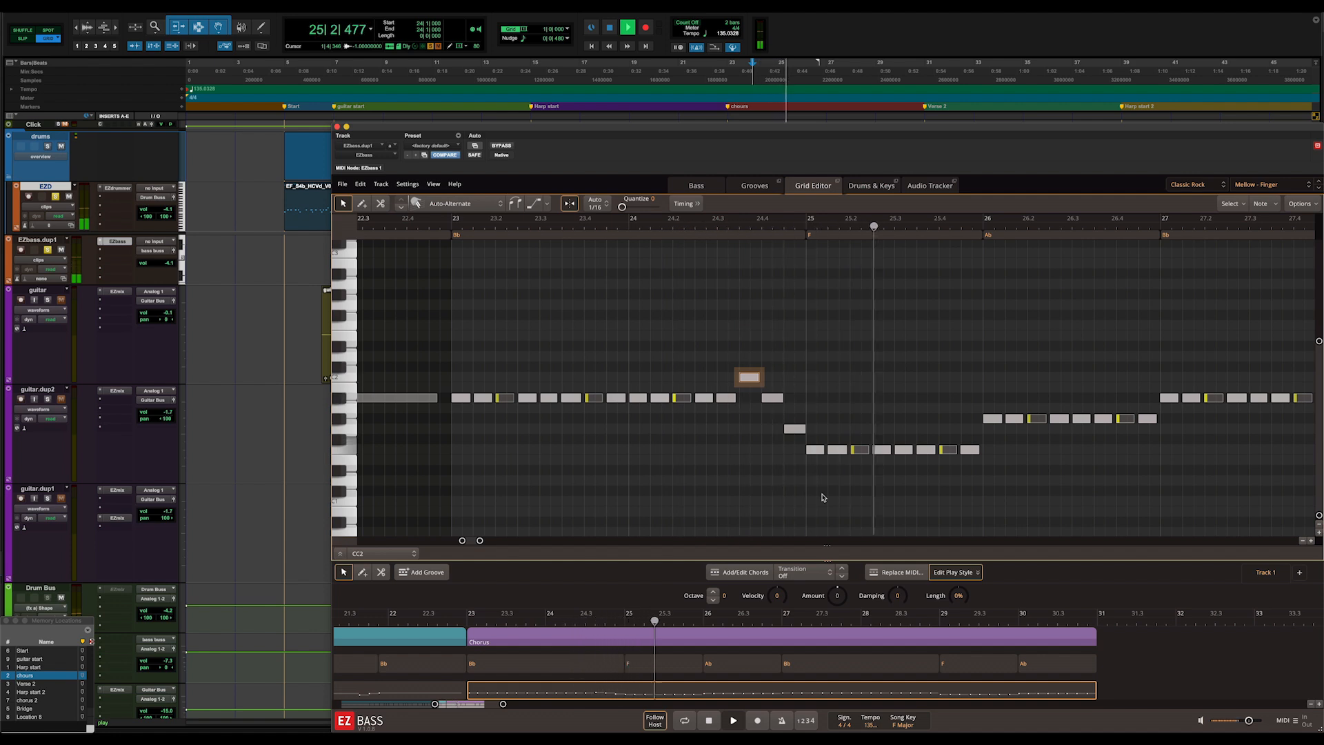
key("space")
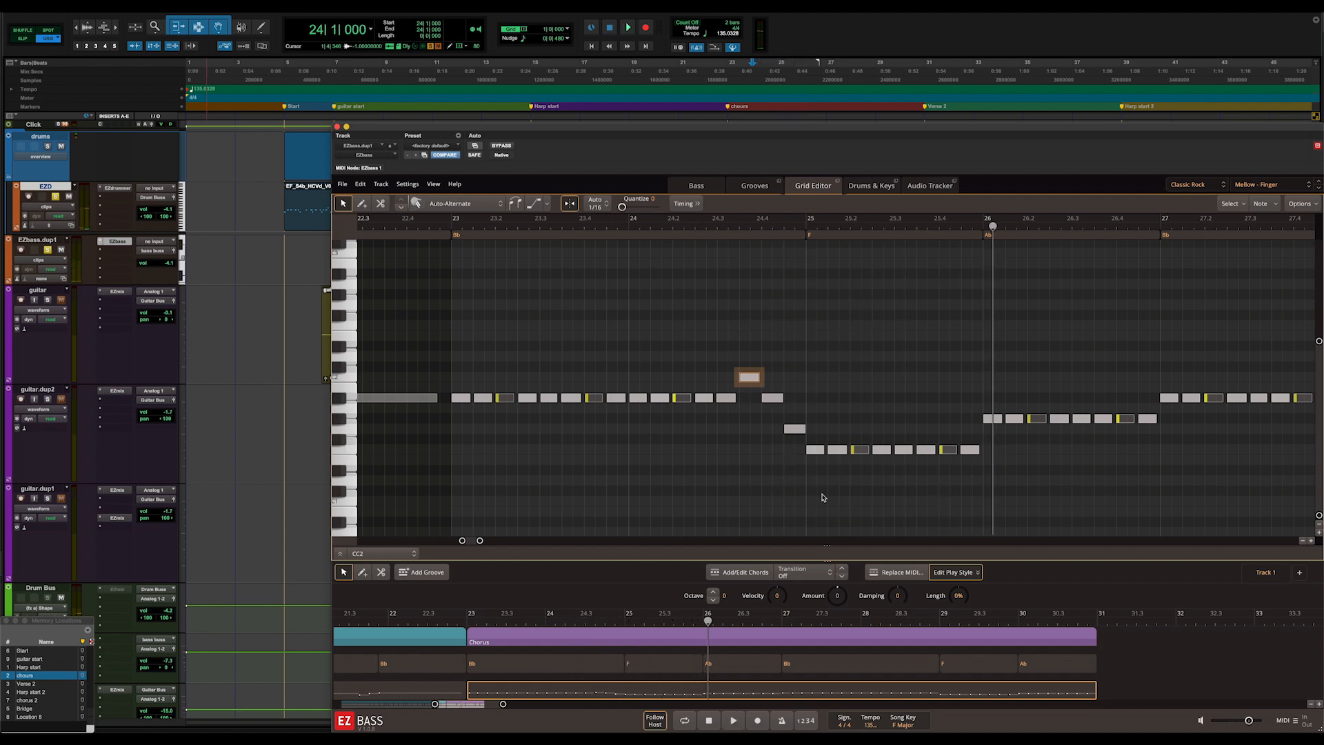
left_click(822, 497)
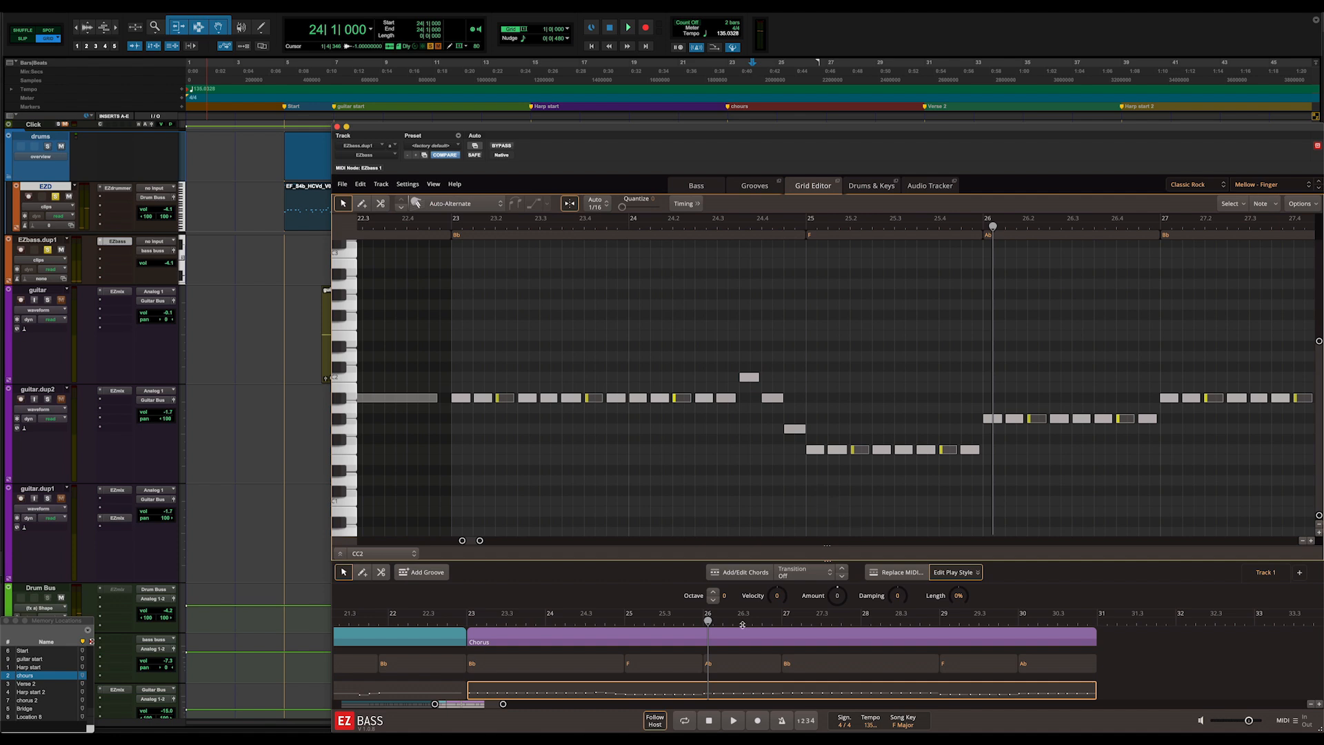
left_click(667, 666)
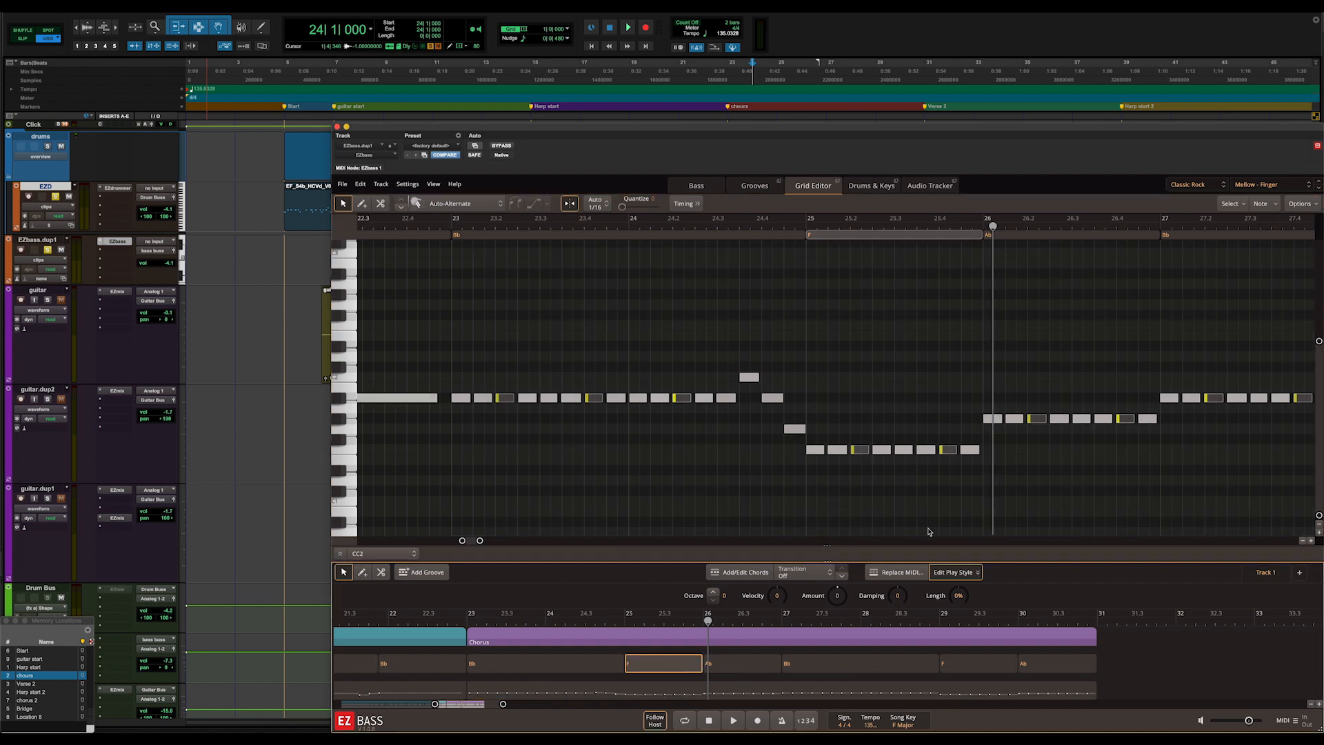